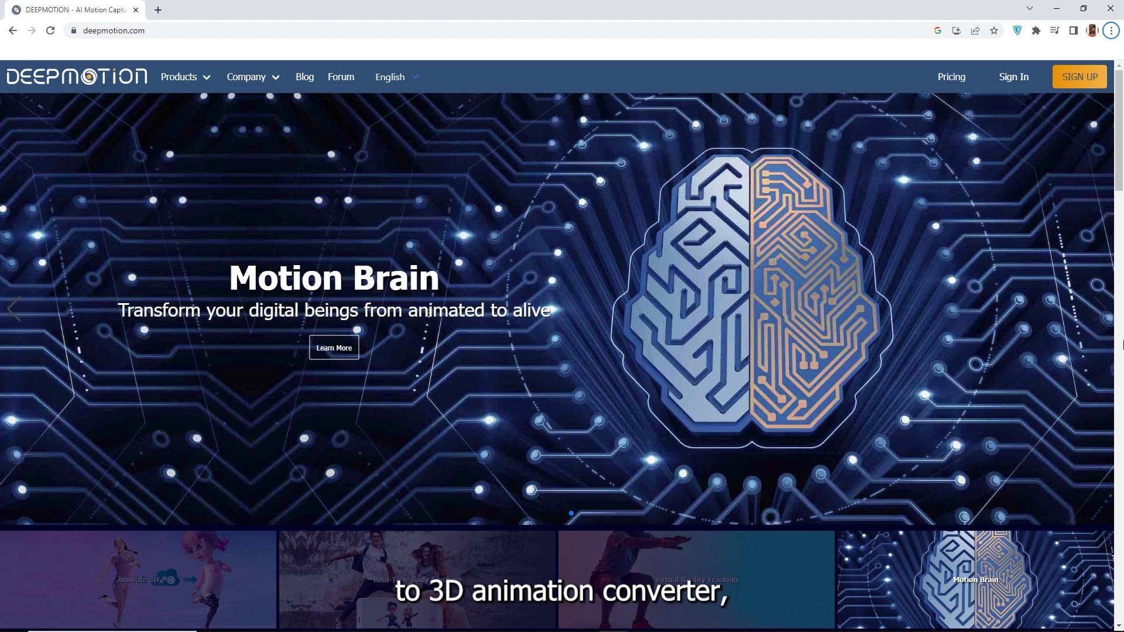
pyautogui.scroll(-2, 1122, 345)
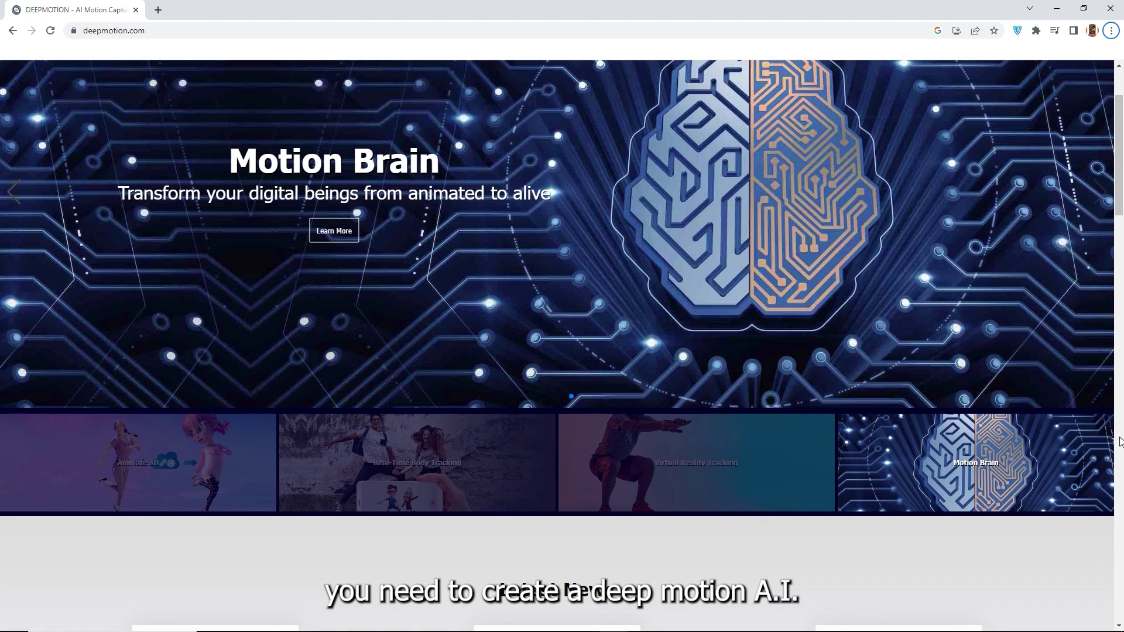
pyautogui.click(704, 433)
pyautogui.scroll(2, 693, 447)
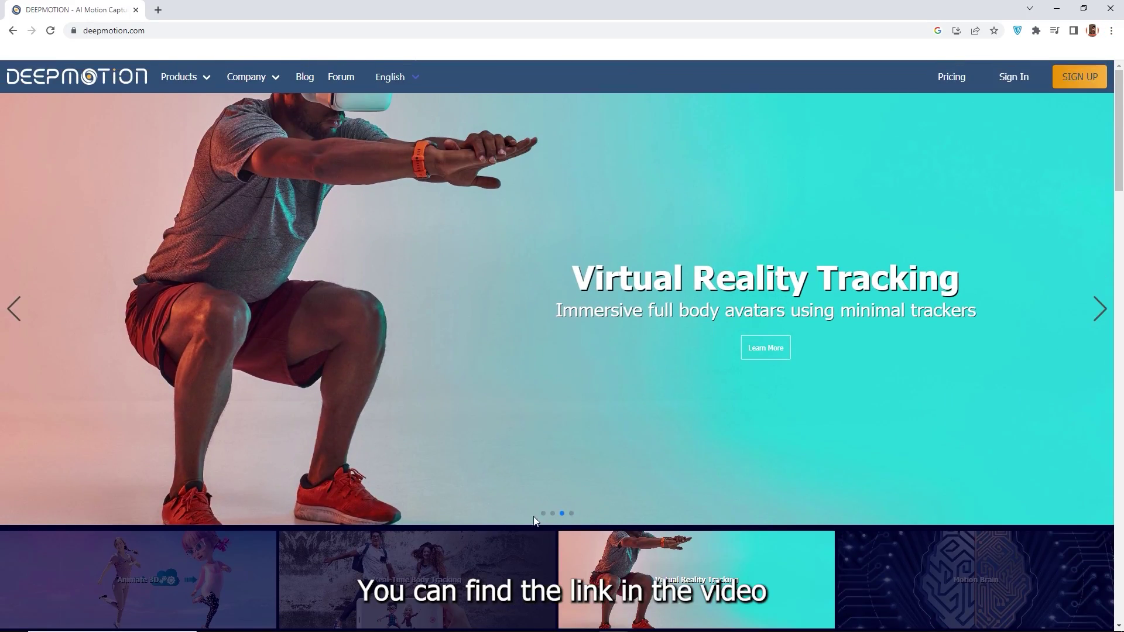
pyautogui.click(415, 571)
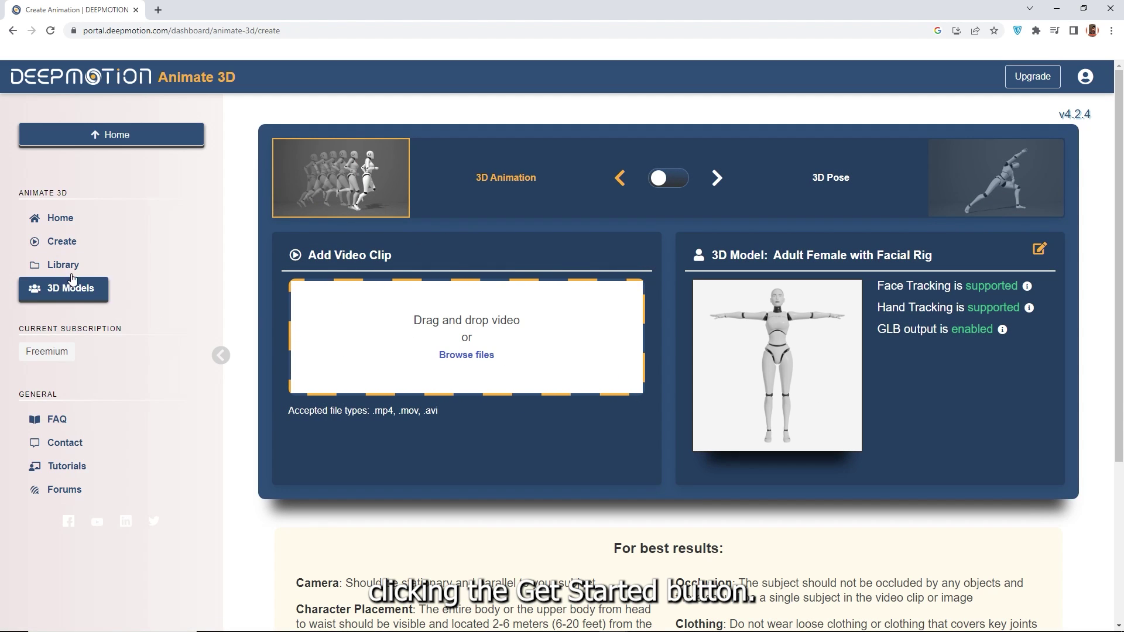
# Start a new stylized Ready Player Me avatar among the 3D models, with the Feminine body type and no photo
pyautogui.click(78, 293)
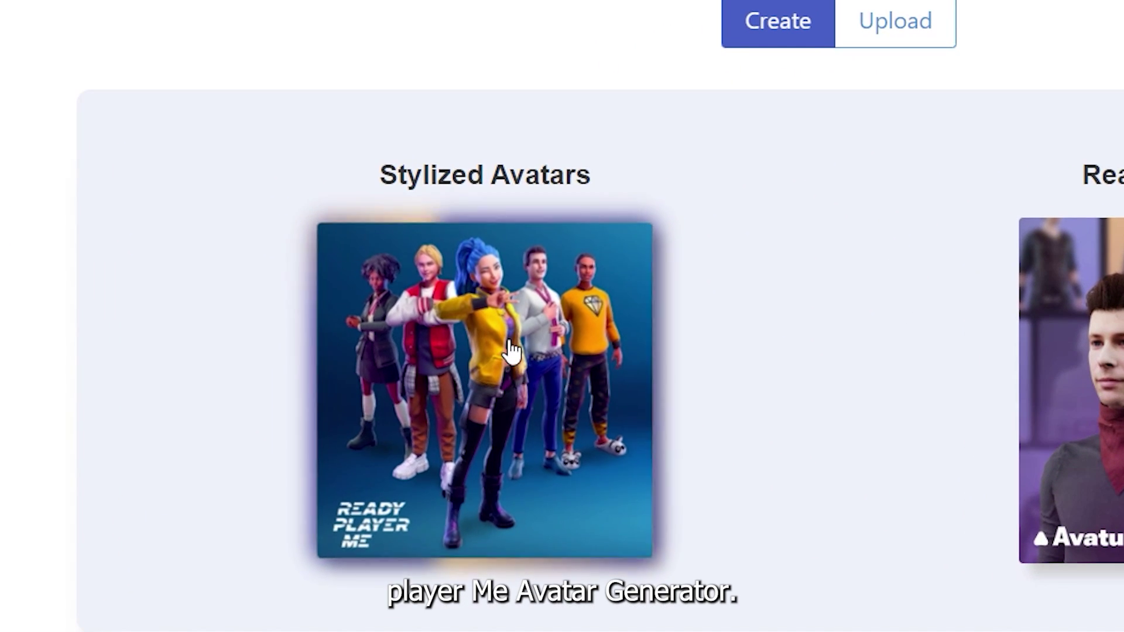
pyautogui.click(511, 350)
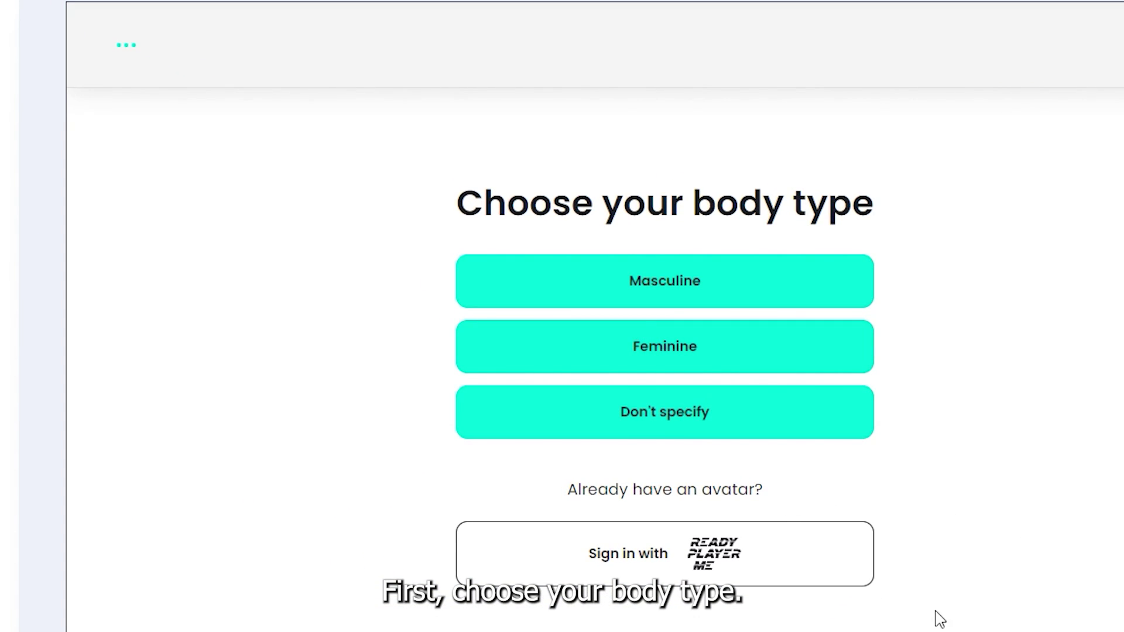
pyautogui.click(702, 346)
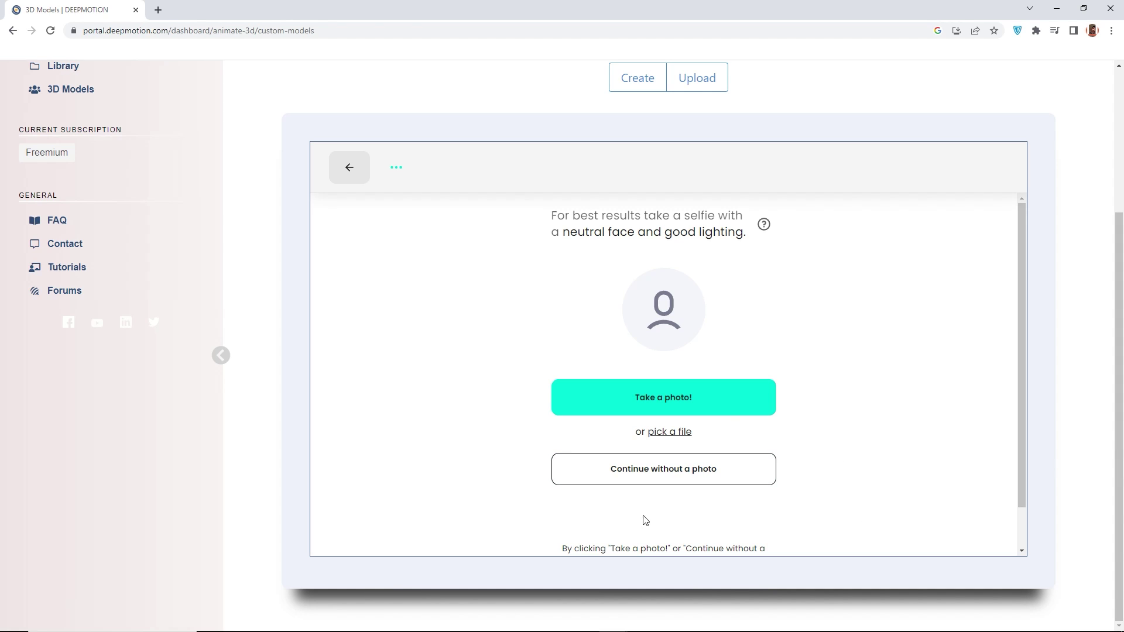
pyautogui.click(667, 478)
# Pick the base avatar with long straight black hair from the end of the avatar list
pyautogui.scroll(-3, 765, 368)
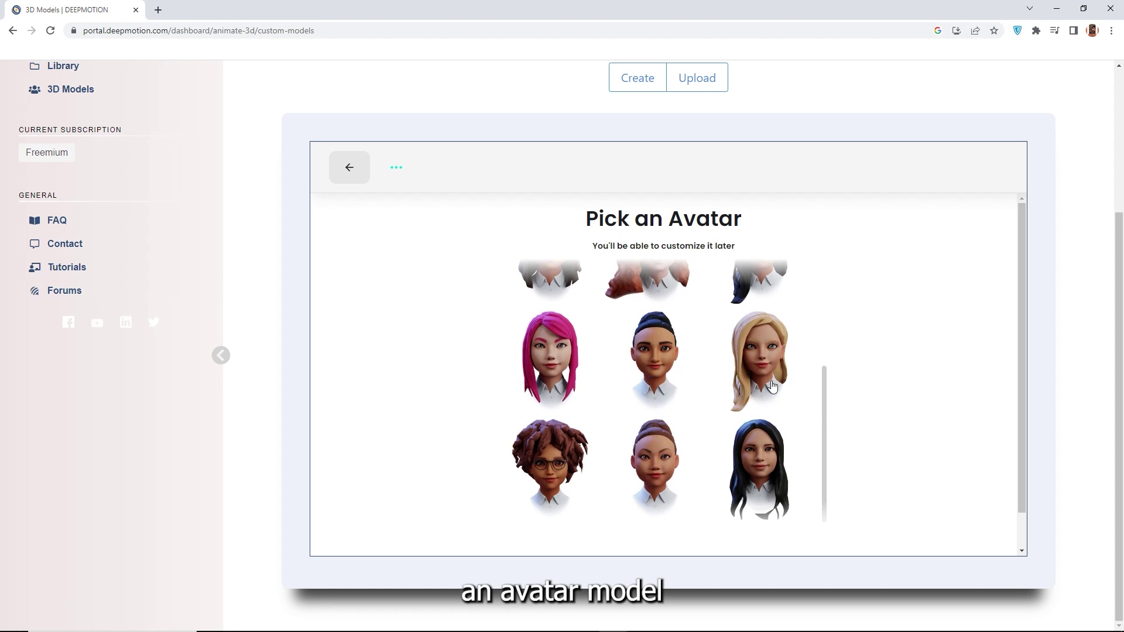
pyautogui.scroll(2, 758, 456)
pyautogui.scroll(-2, 756, 460)
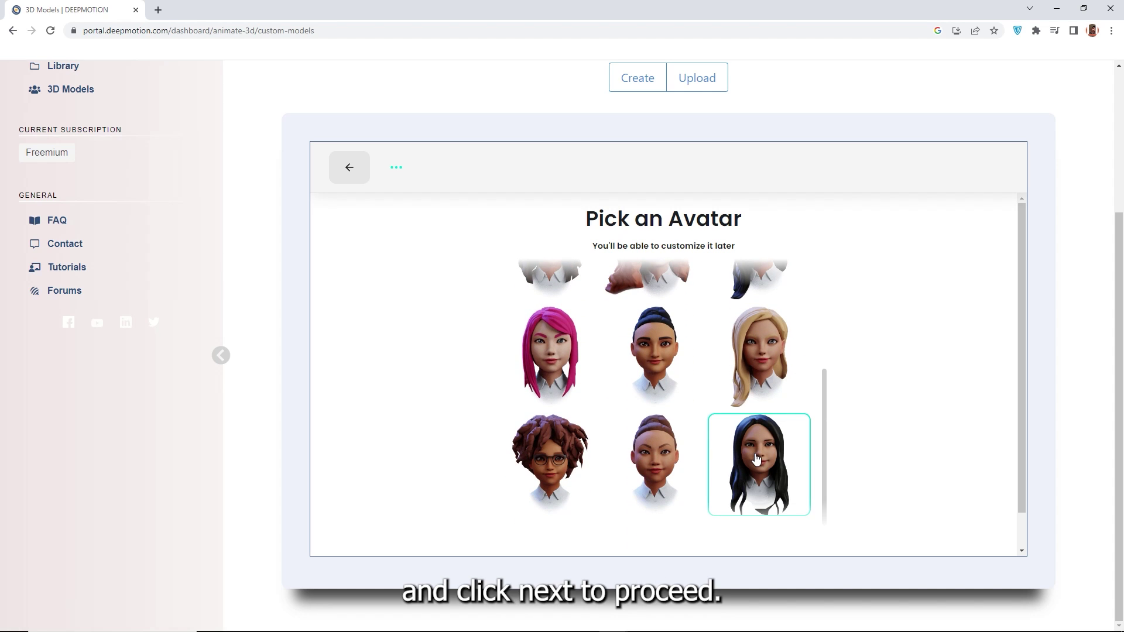
pyautogui.scroll(-1, 709, 550)
pyautogui.click(697, 517)
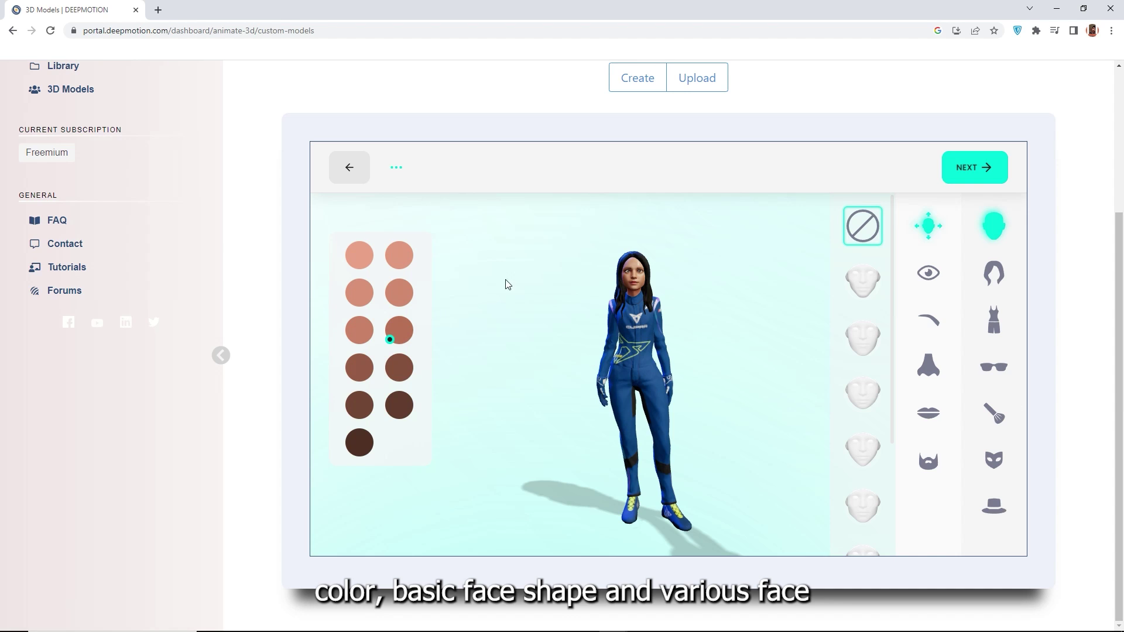
# Customize the avatar's face with a lighter skin tone, the first face shape and the third eye shape
pyautogui.click(875, 293)
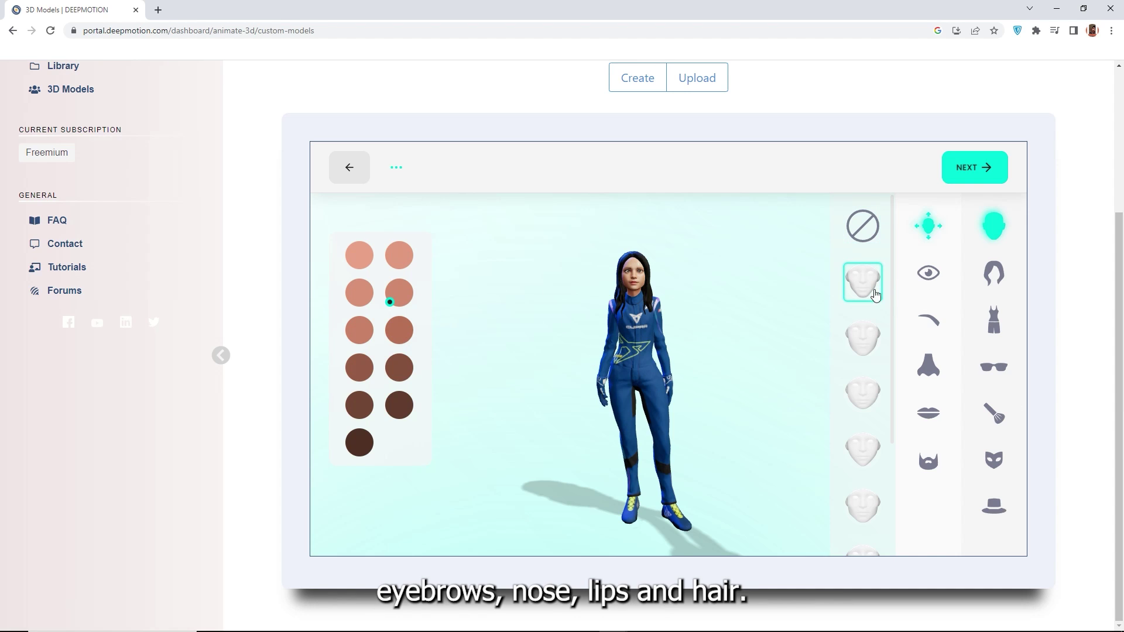
pyautogui.click(924, 282)
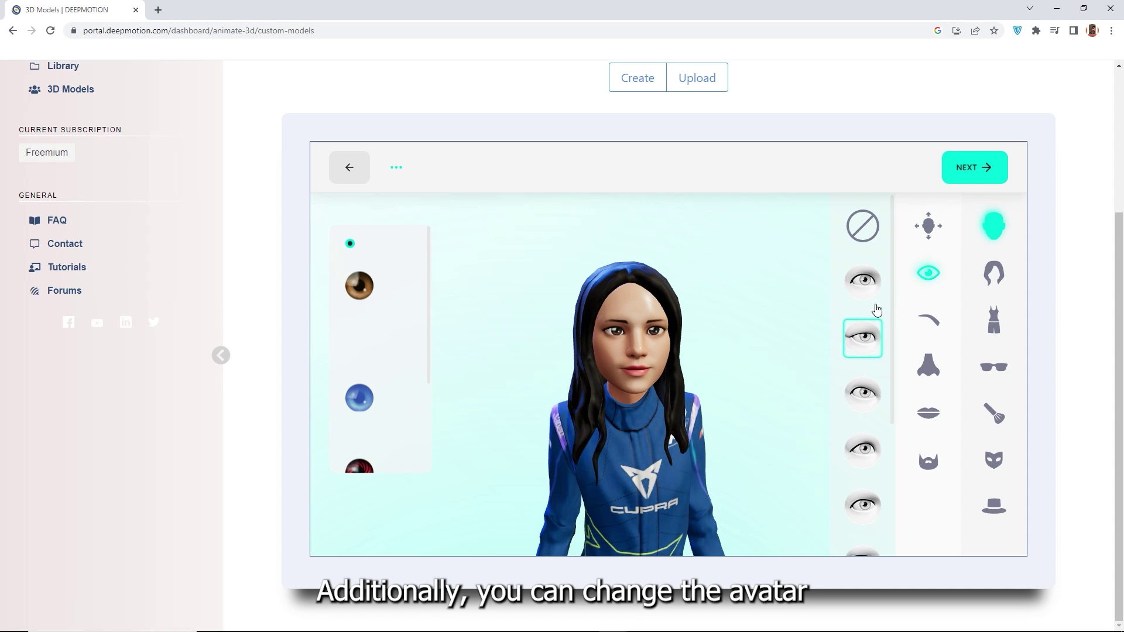
pyautogui.click(874, 391)
# Look through the avatar's lip, hairstyle, outfit and glasses options
pyautogui.click(923, 416)
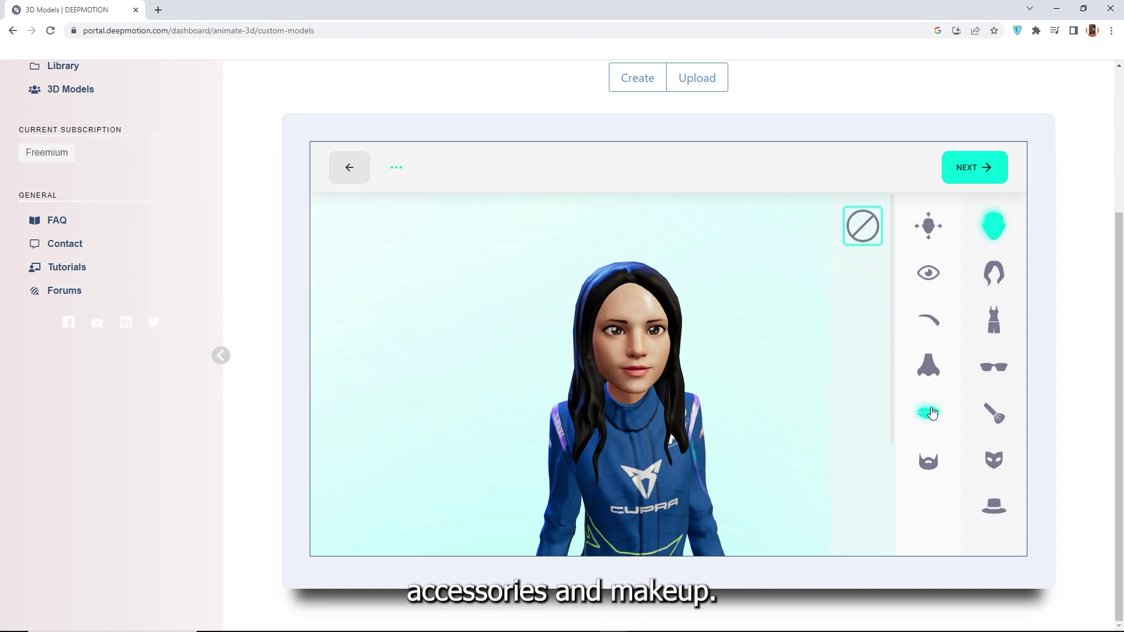
pyautogui.click(983, 282)
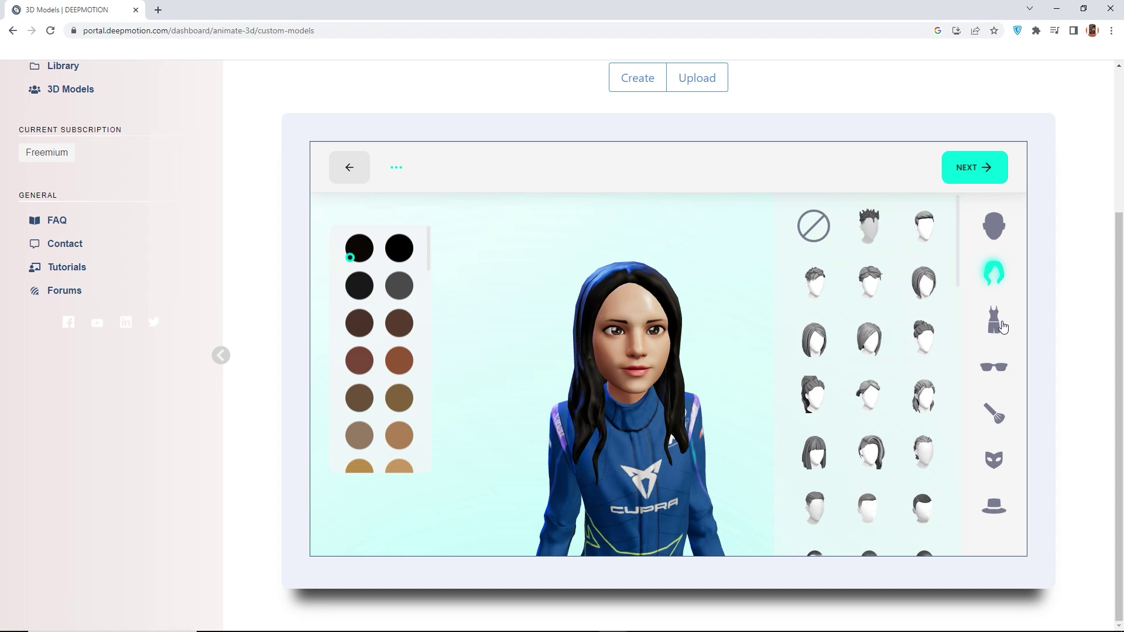
pyautogui.click(992, 322)
pyautogui.click(995, 368)
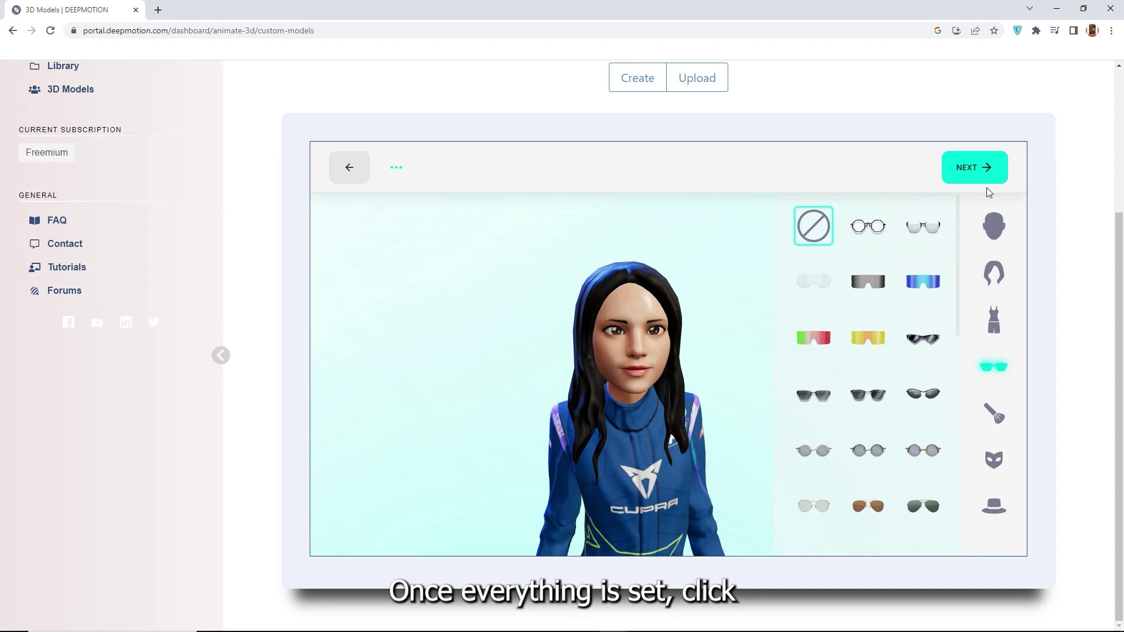
# Finish the avatar without signing up and save the new character under the name sara
pyautogui.click(988, 167)
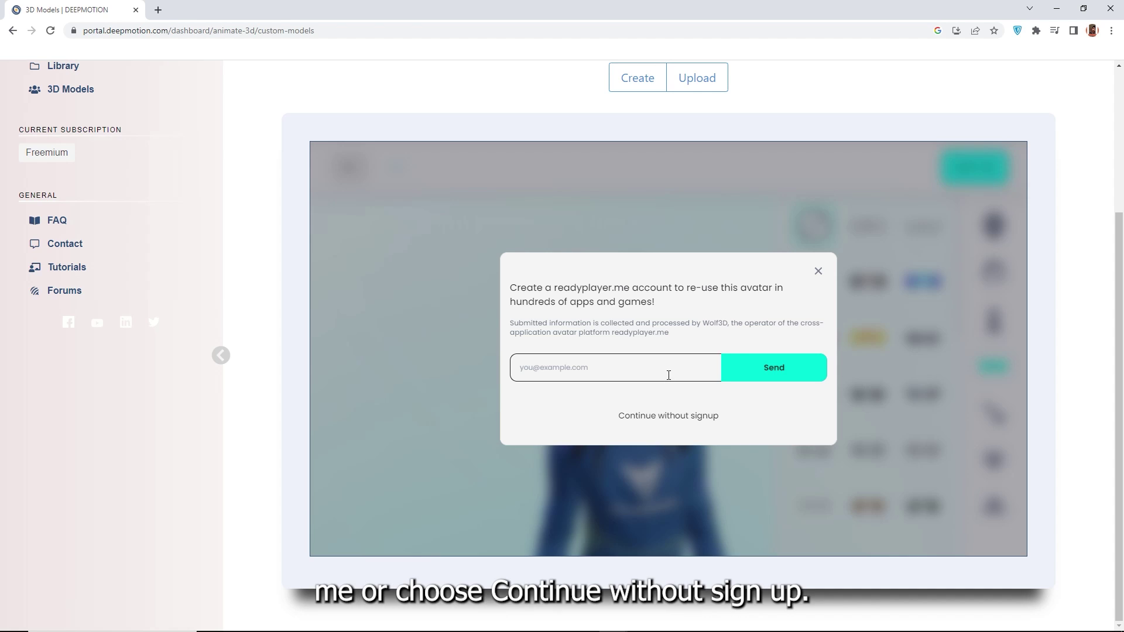
pyautogui.click(701, 417)
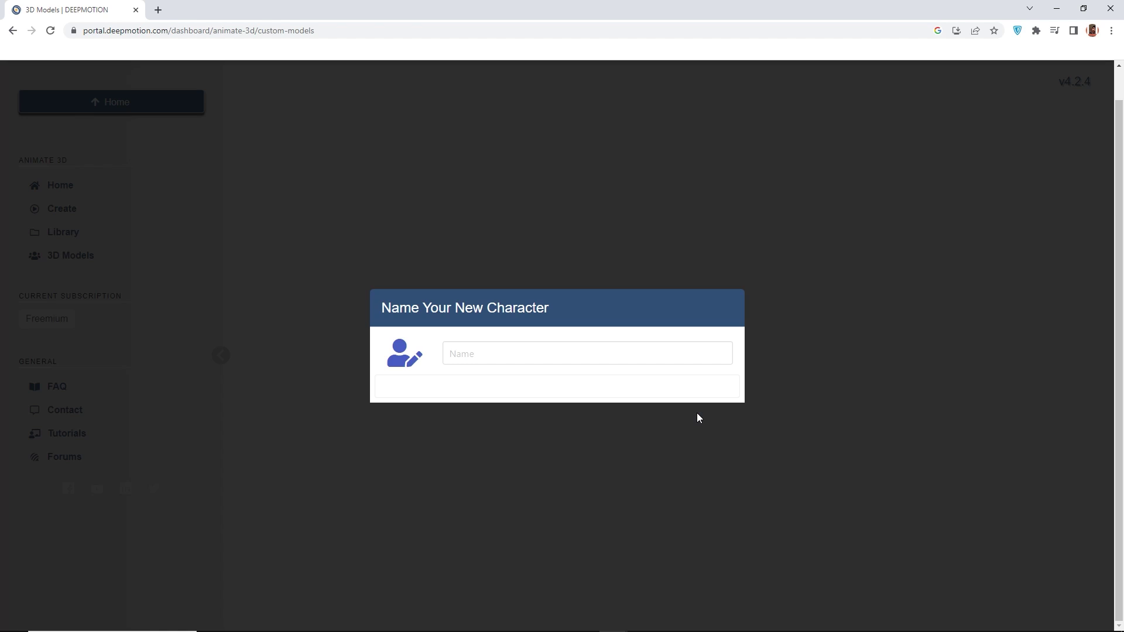
pyautogui.click(642, 359)
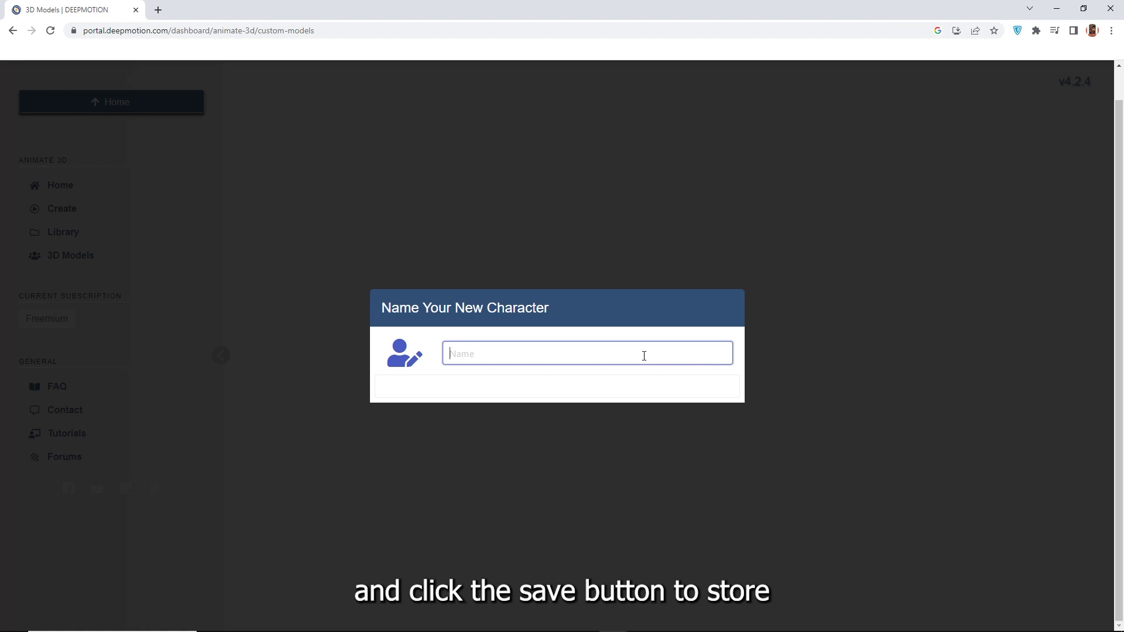
pyautogui.write('sara')
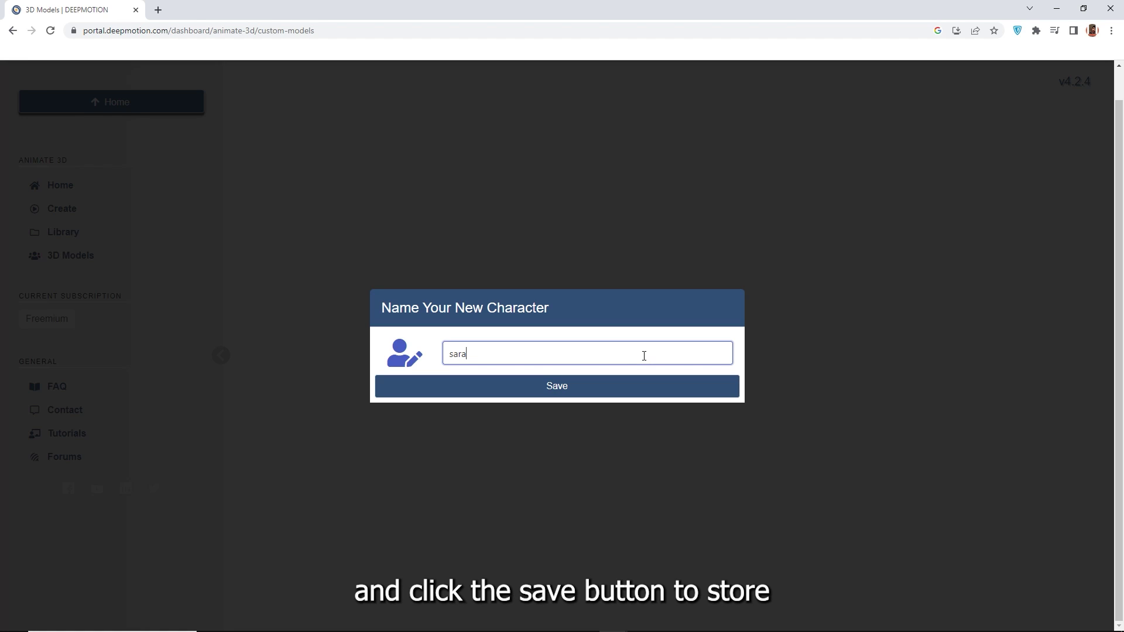
pyautogui.click(632, 389)
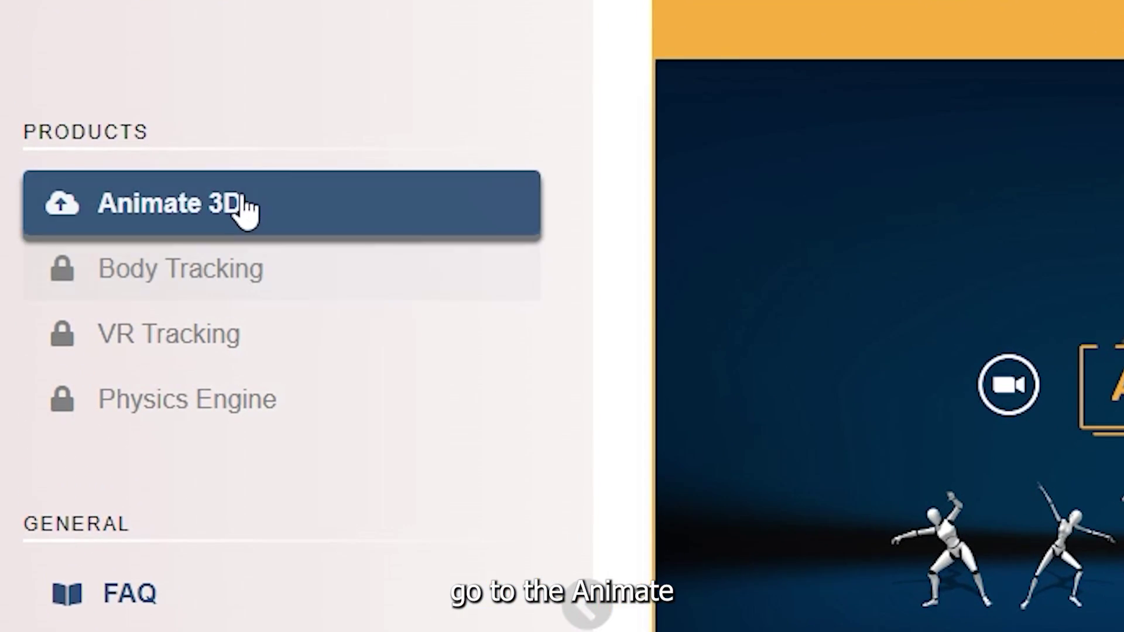
# Start a new Animate 3D animation with the saved custom character from the 3D models
pyautogui.click(244, 203)
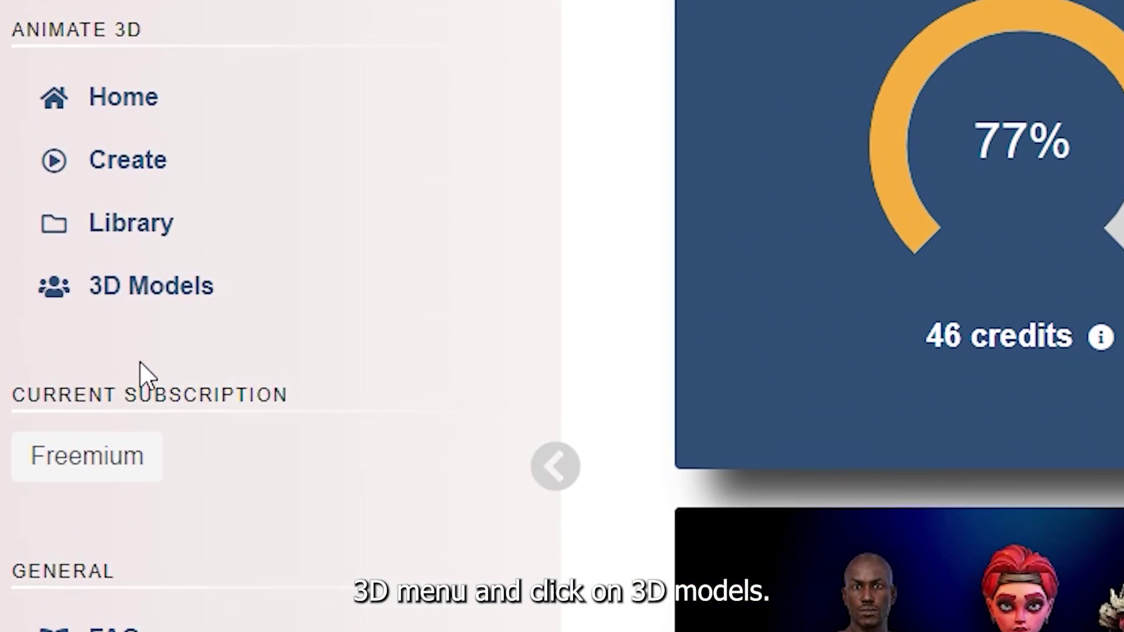
pyautogui.click(169, 293)
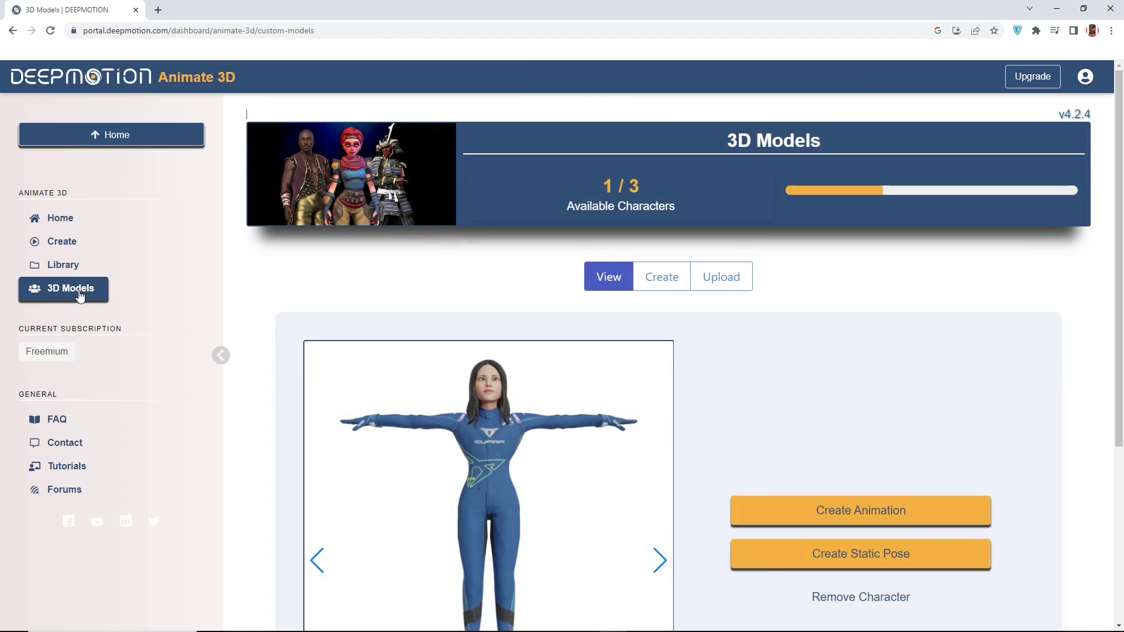
pyautogui.scroll(-3, 1122, 302)
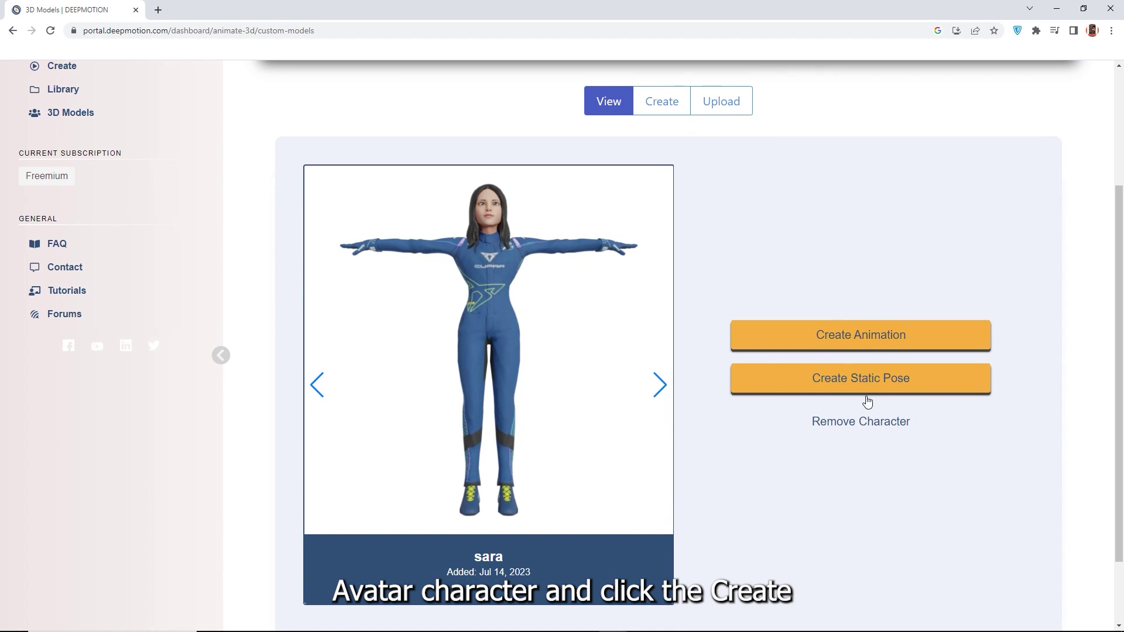
pyautogui.click(877, 334)
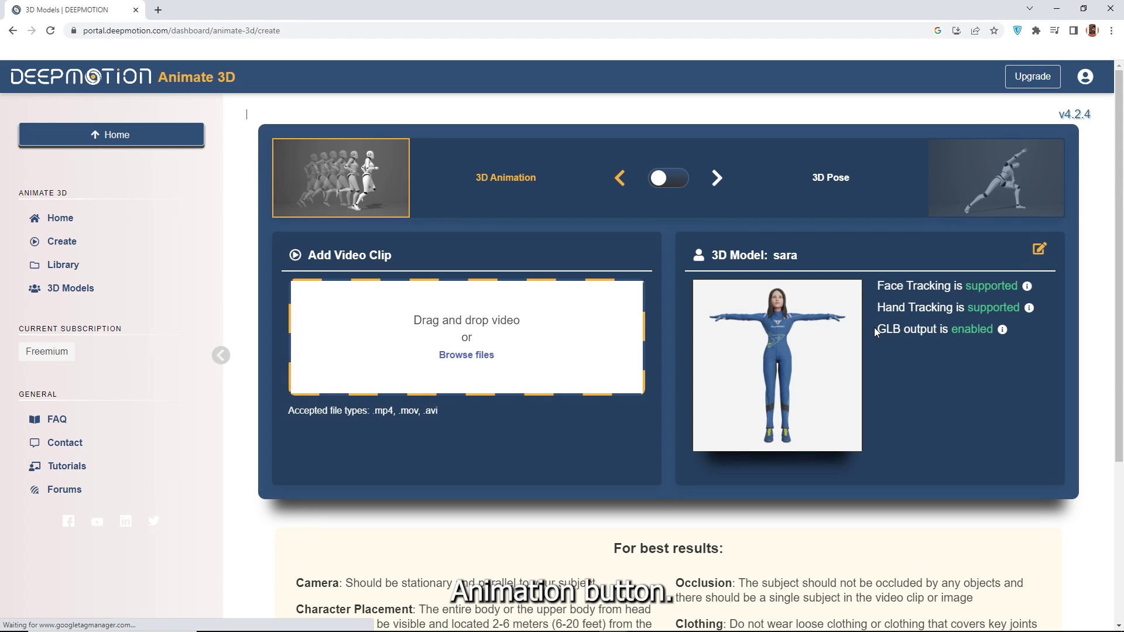
# Add the video clip running).mp4 from the Desktop as the motion source
pyautogui.click(467, 356)
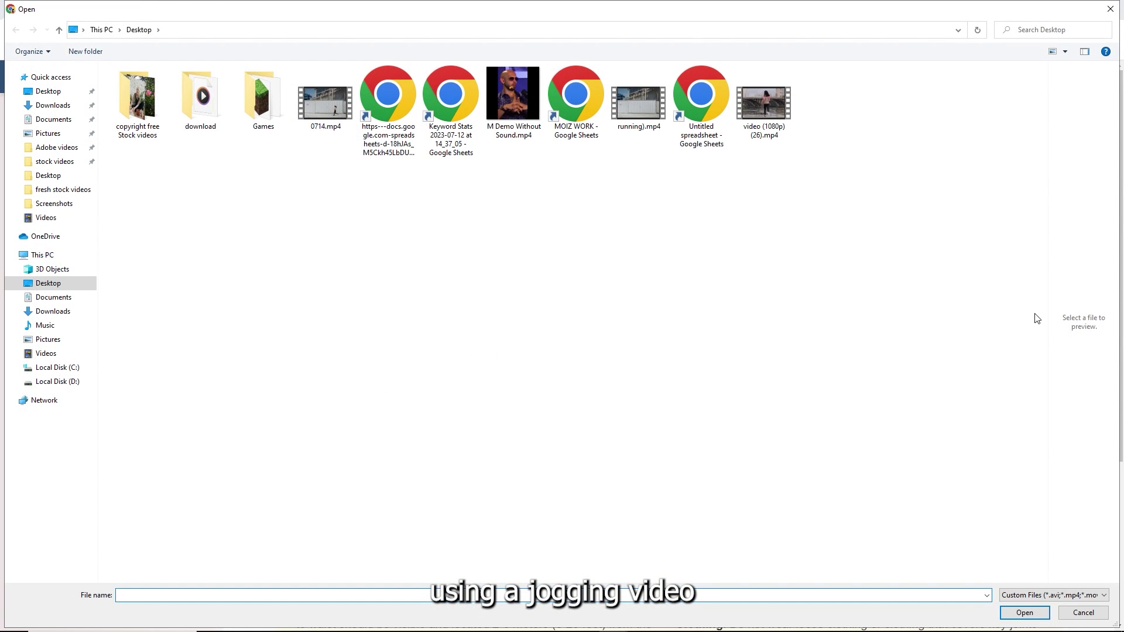
pyautogui.click(654, 110)
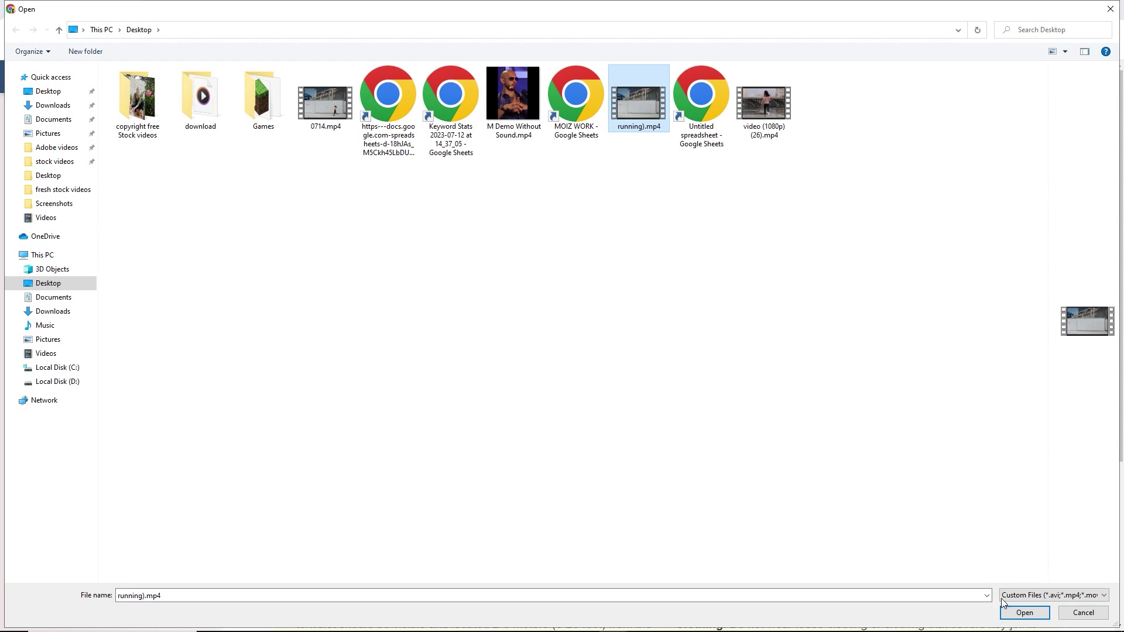
pyautogui.click(1023, 614)
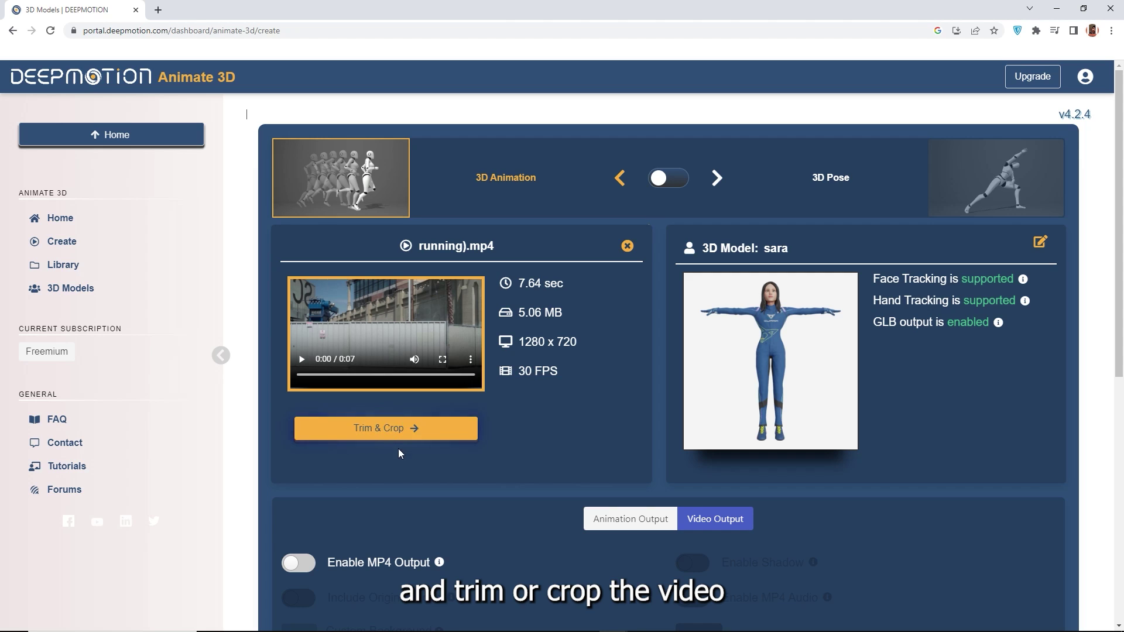
# Trim the video clip to run from 00:01 to 00:07 and save the trim
pyautogui.click(399, 425)
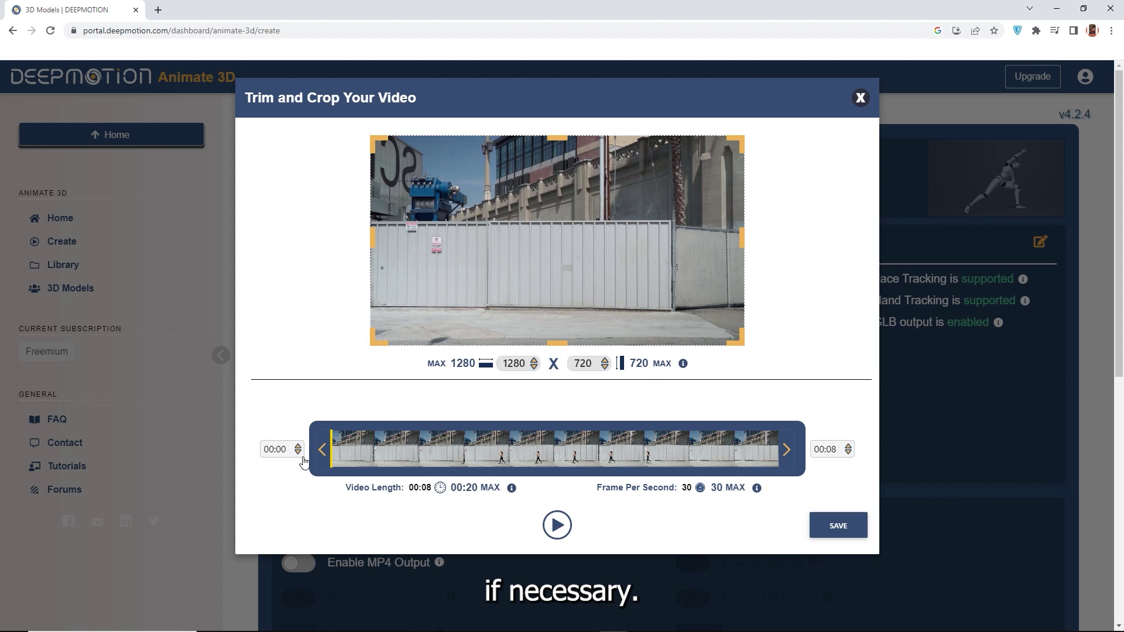
pyautogui.moveTo(326, 449); pyautogui.dragTo(358, 458)
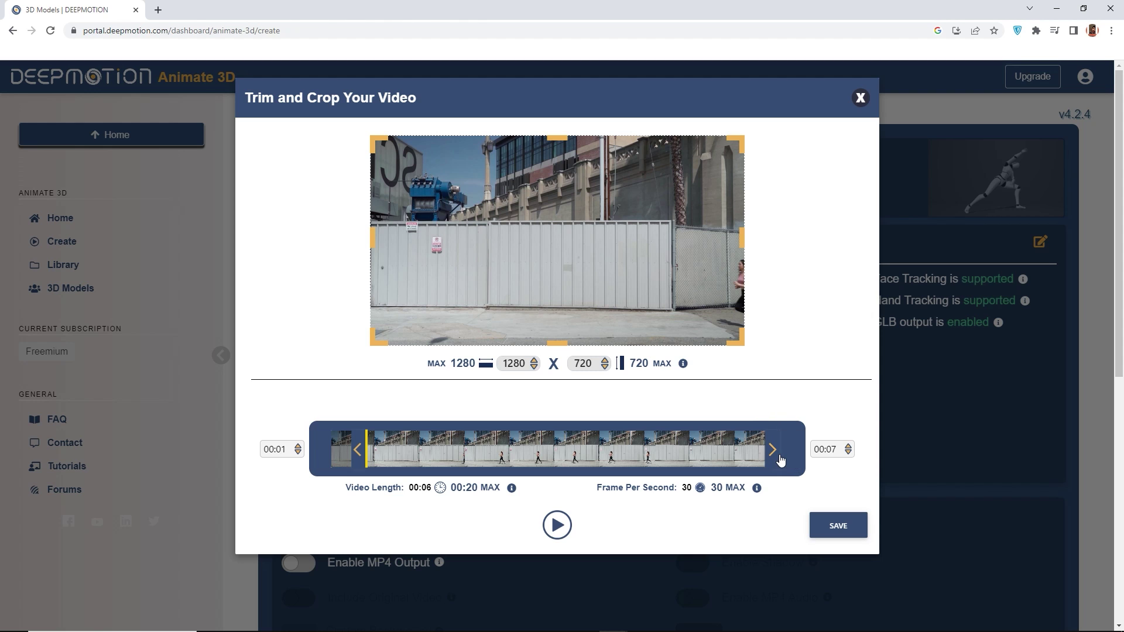
pyautogui.moveTo(356, 451); pyautogui.dragTo(370, 449)
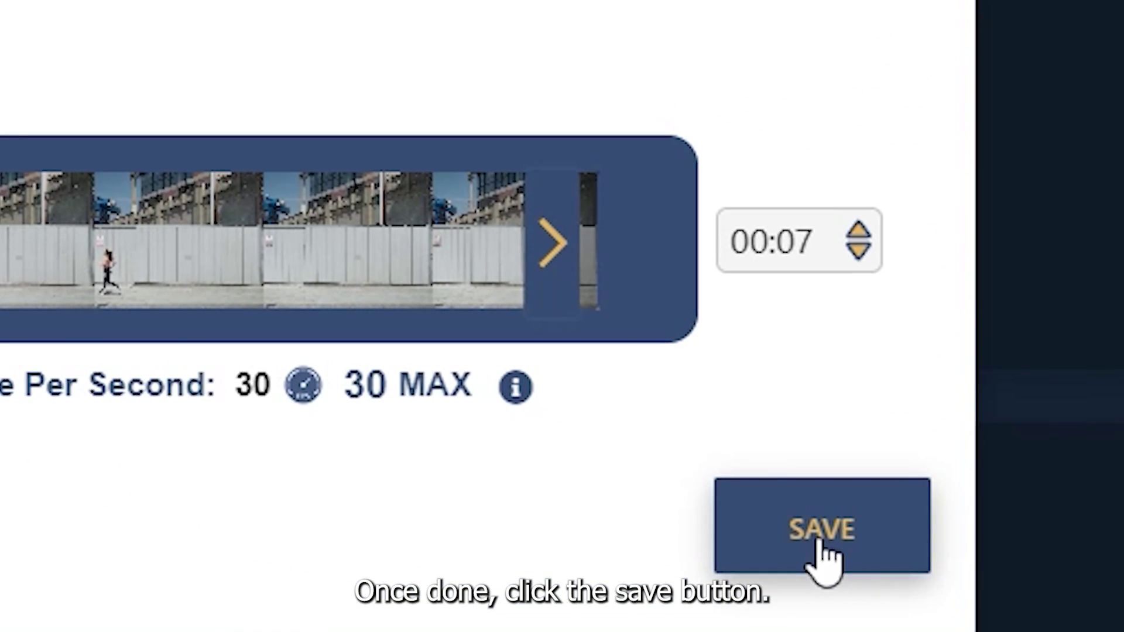
pyautogui.click(838, 531)
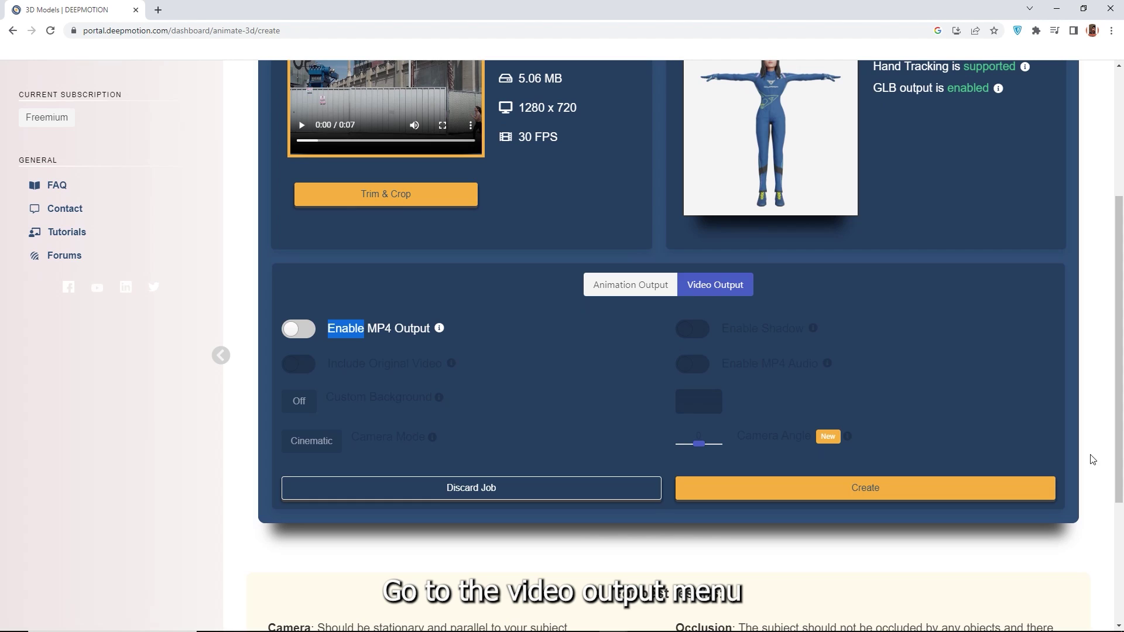
# Enable MP4 output for the animation and exclude the original video from it
pyautogui.click(726, 293)
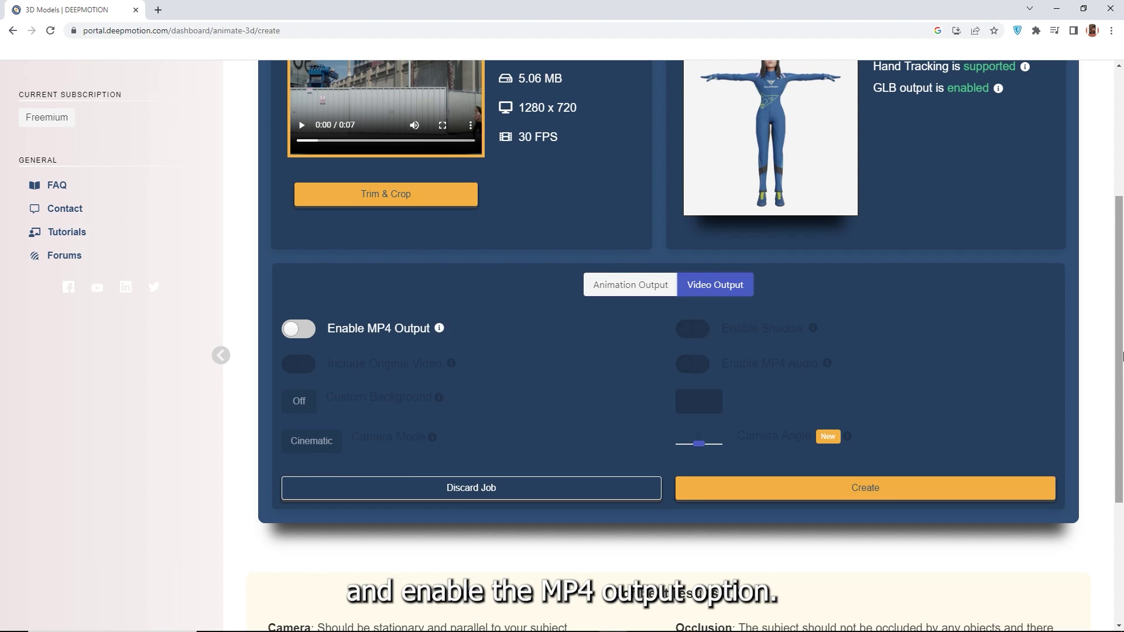
pyautogui.click(300, 328)
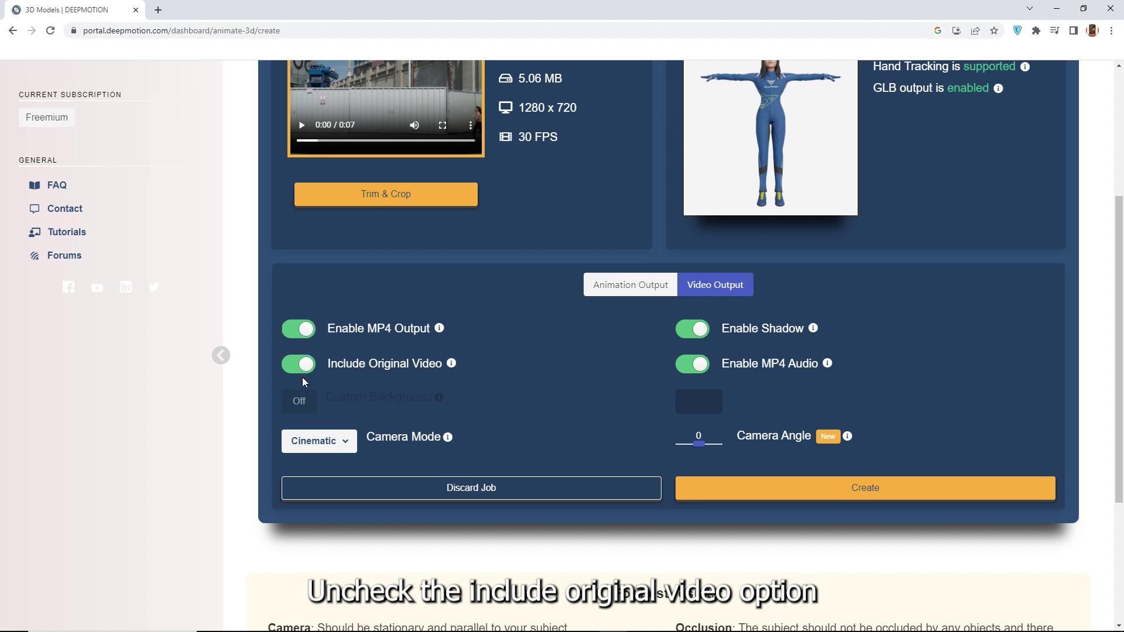
pyautogui.click(287, 366)
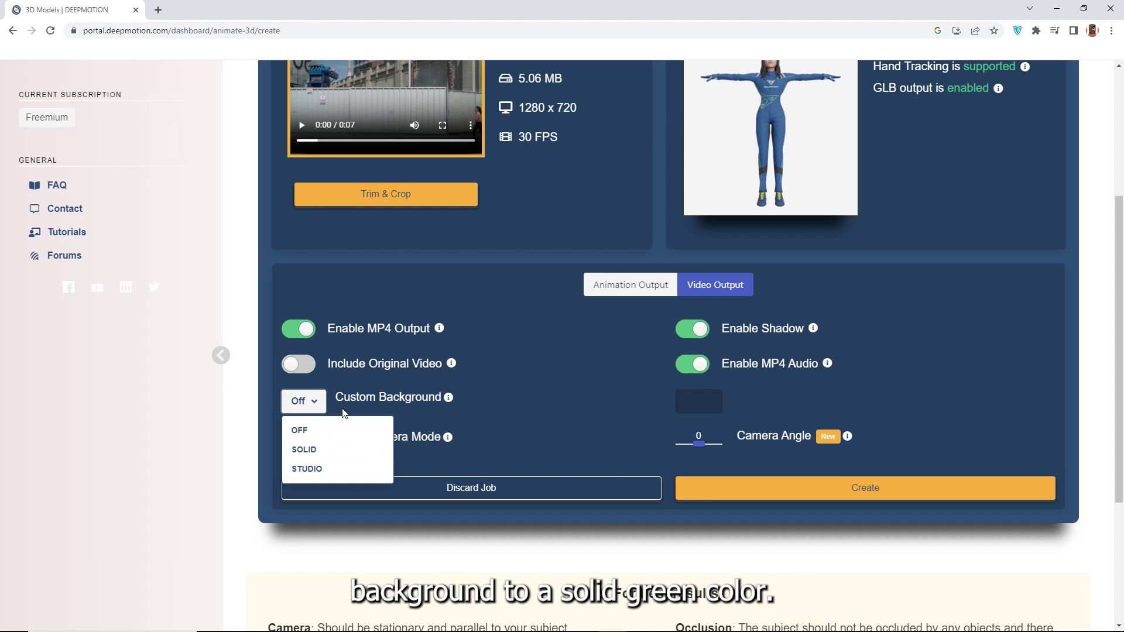
# Set the output video's custom background to Solid with a green background color
pyautogui.click(321, 451)
pyautogui.click(711, 405)
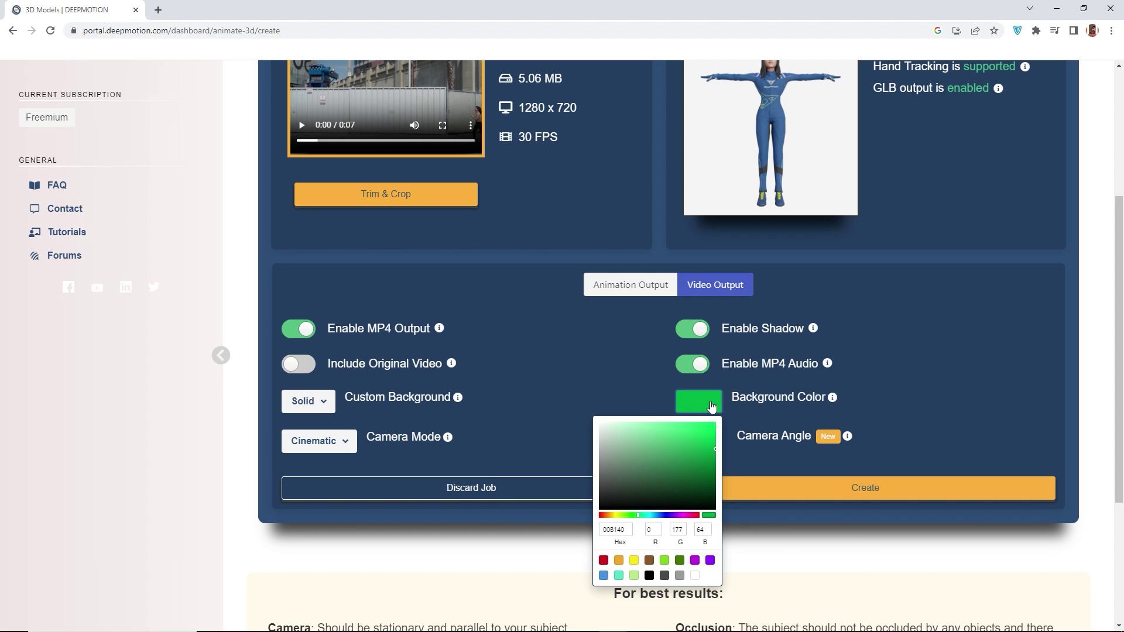
pyautogui.click(946, 355)
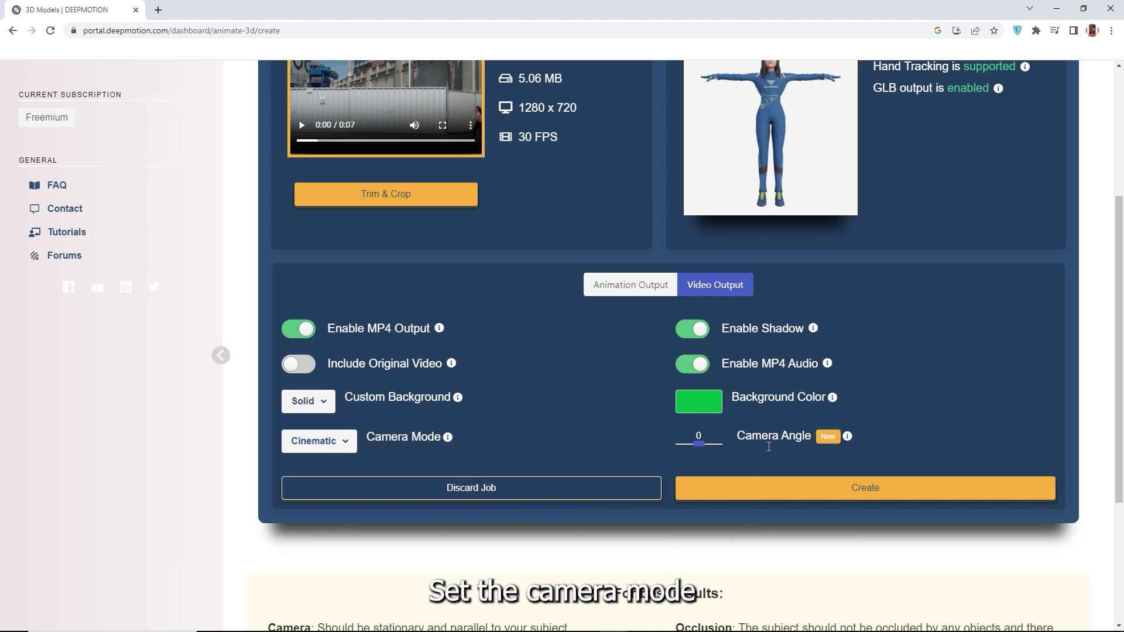
# Set the camera mode to Cinematic with the shadow disabled, and start creating the animation with the reviewed settings
pyautogui.click(302, 436)
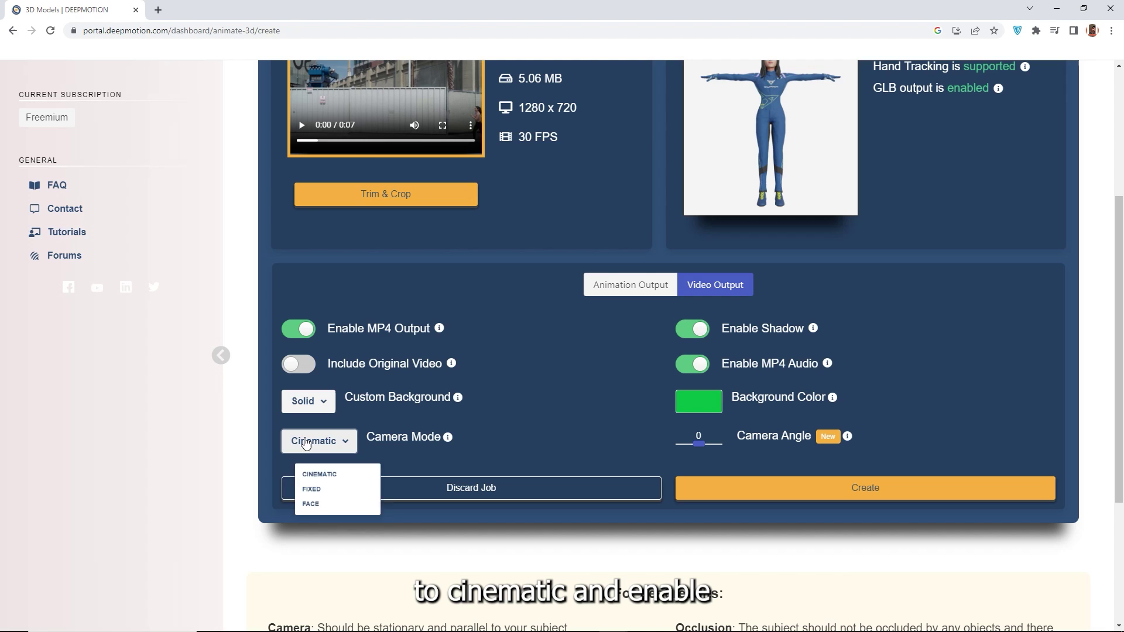
pyautogui.click(331, 467)
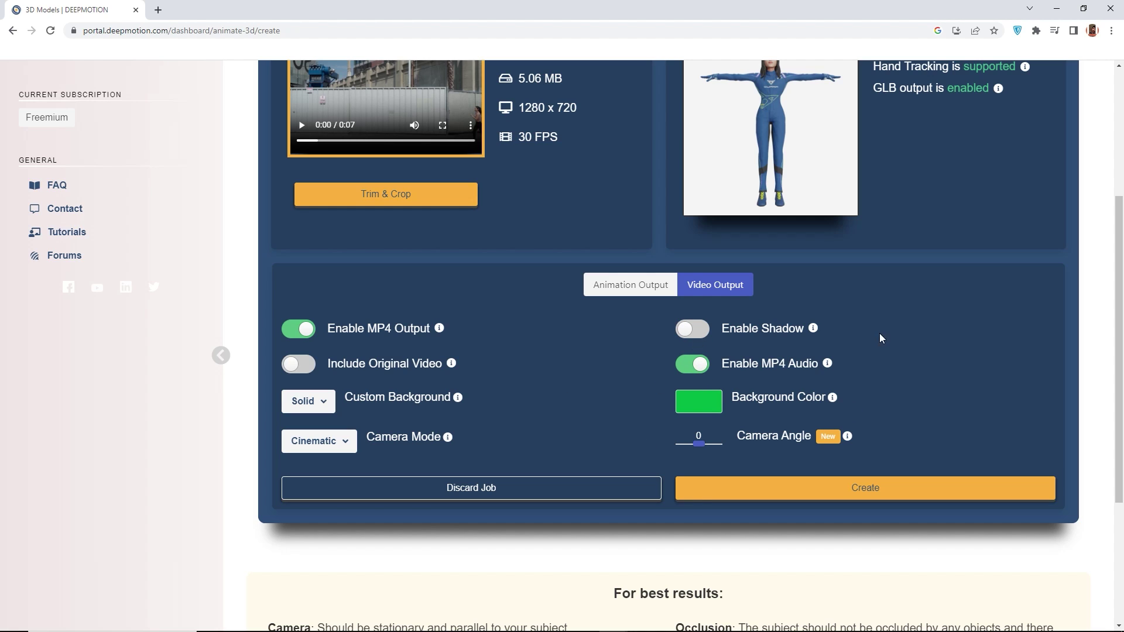
pyautogui.click(881, 490)
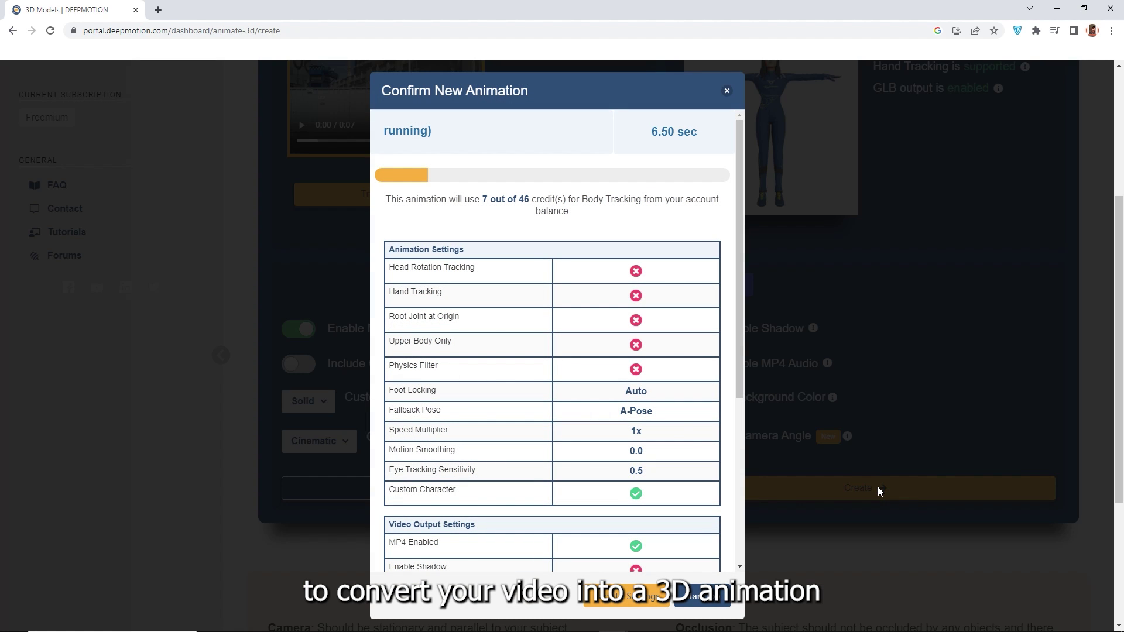
pyautogui.scroll(-5, 657, 389)
pyautogui.click(711, 596)
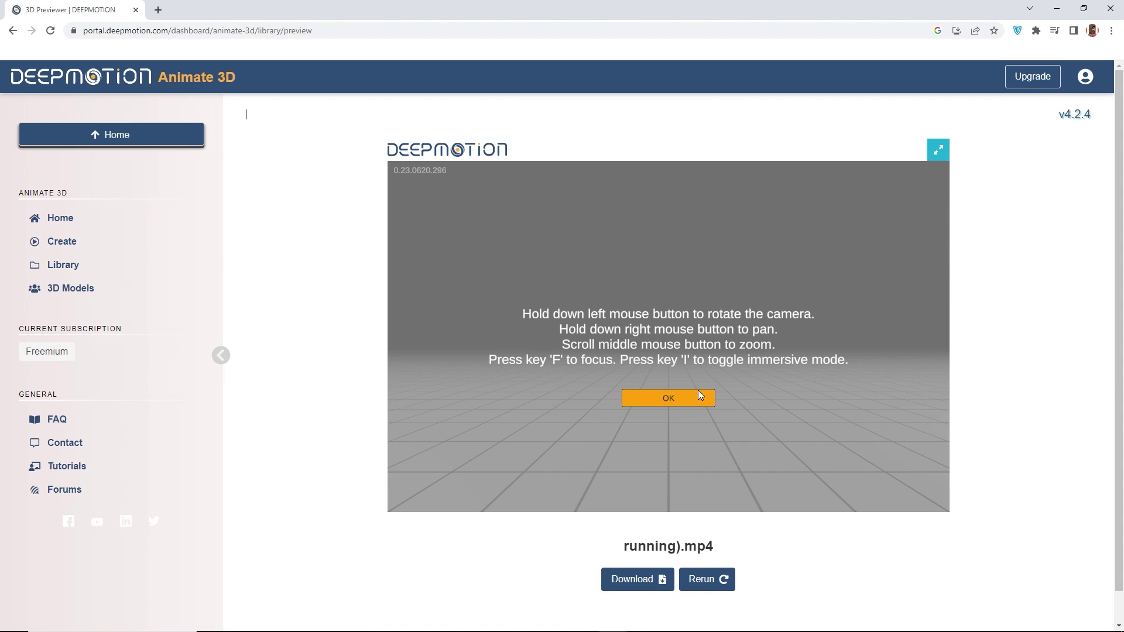
# Examine the running avatar from different angles in the 3D animation preview
pyautogui.click(697, 390)
pyautogui.moveTo(575, 395); pyautogui.dragTo(529, 369)
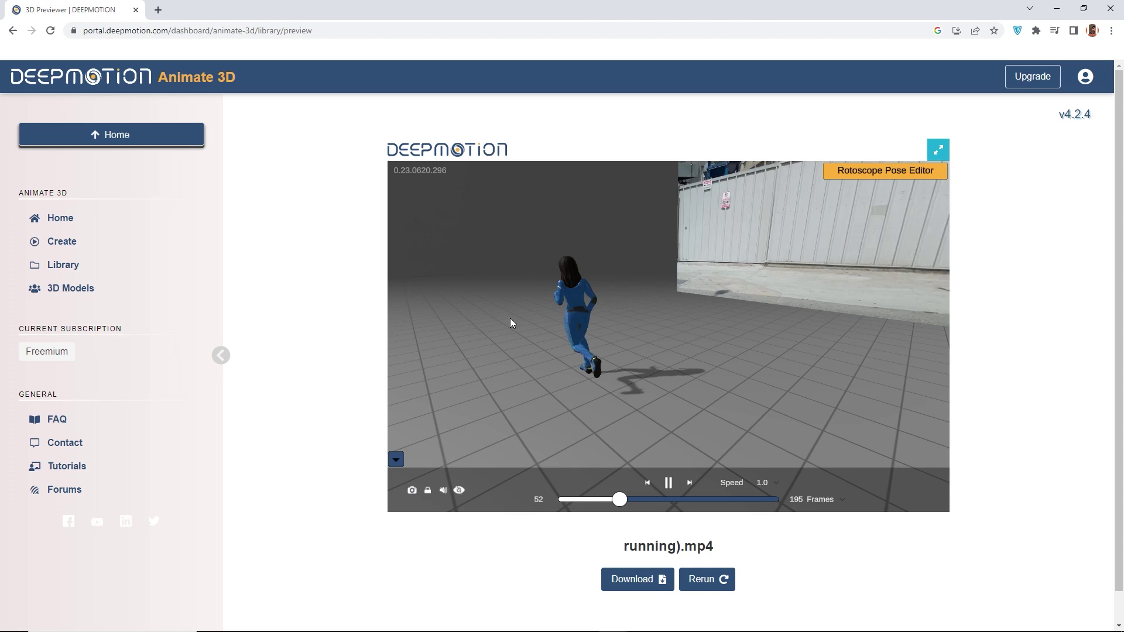
pyautogui.moveTo(510, 318); pyautogui.dragTo(555, 328)
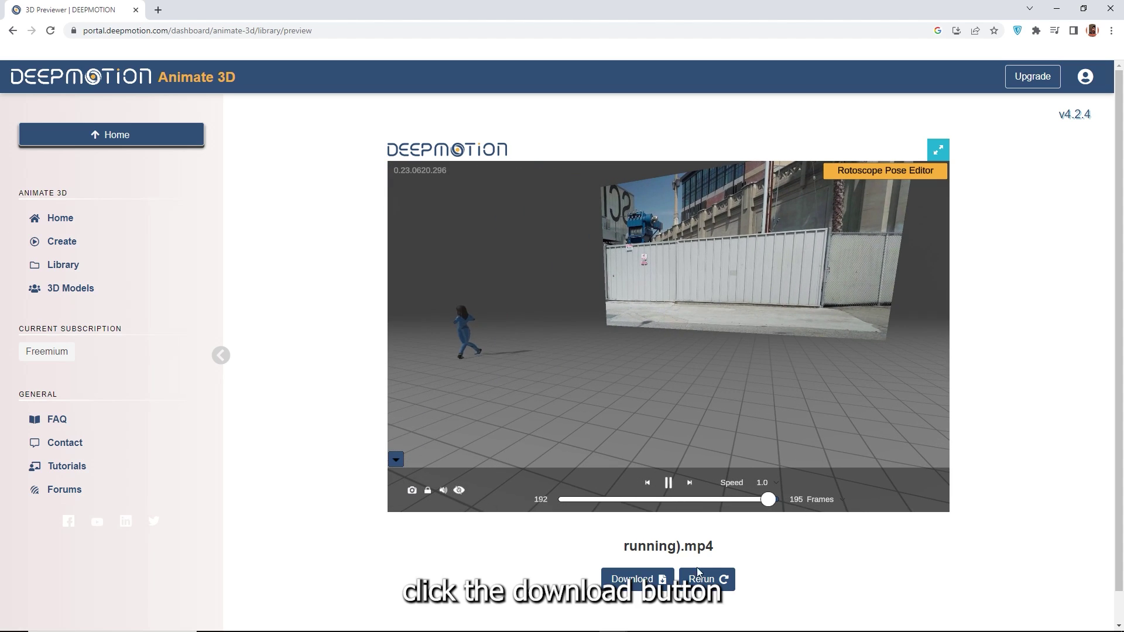
# Download the finished running animation in MP4 format
pyautogui.click(633, 582)
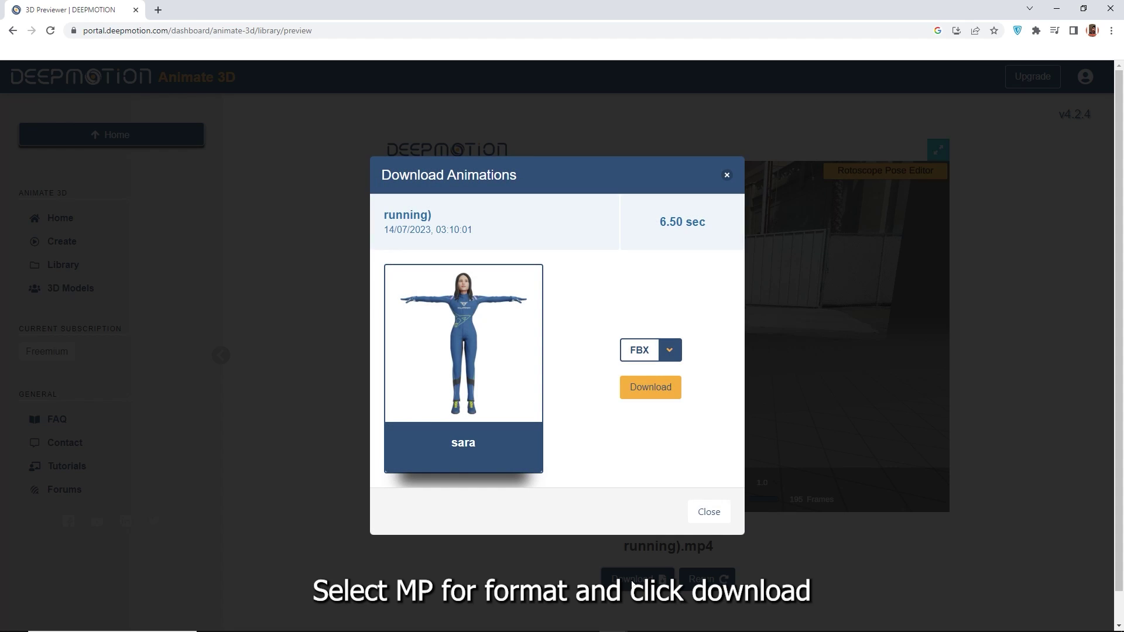
pyautogui.click(669, 350)
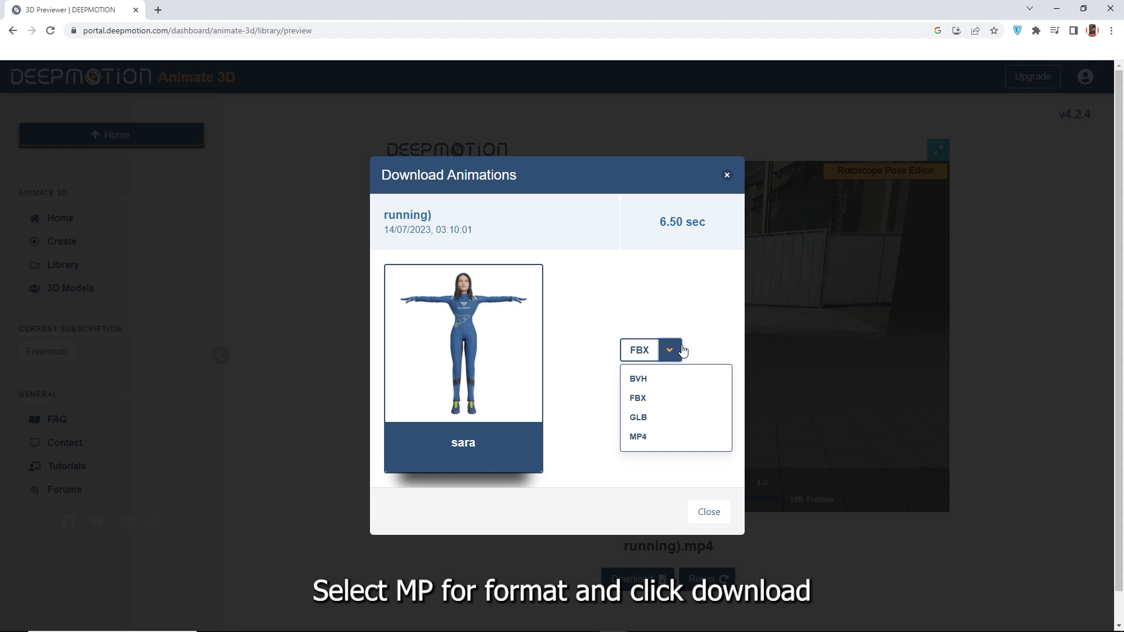
pyautogui.click(658, 440)
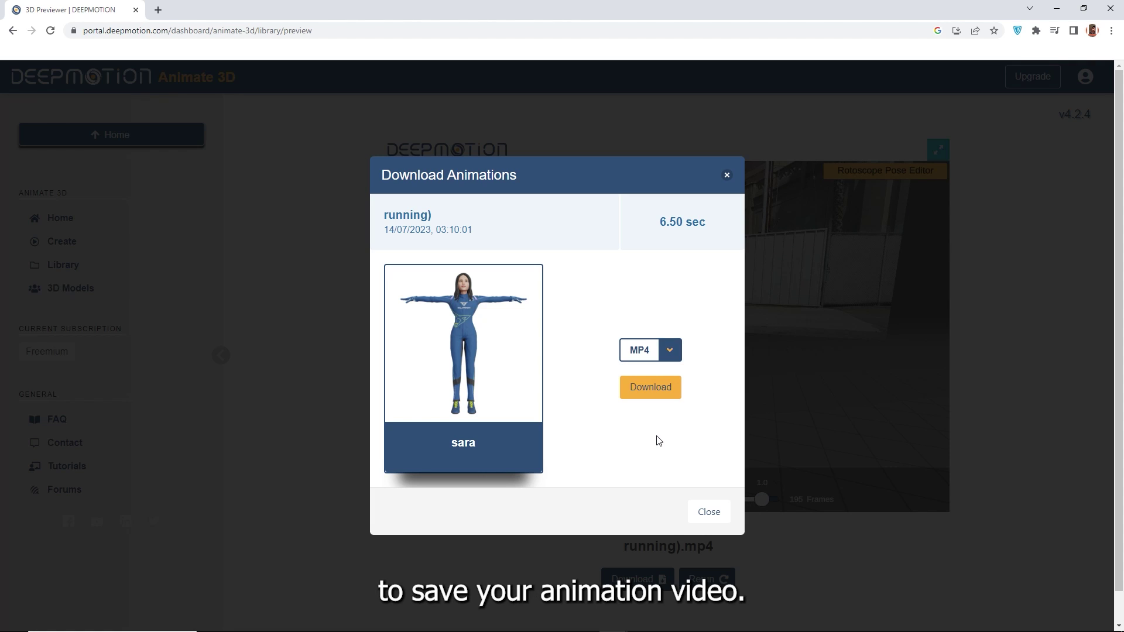
pyautogui.click(660, 389)
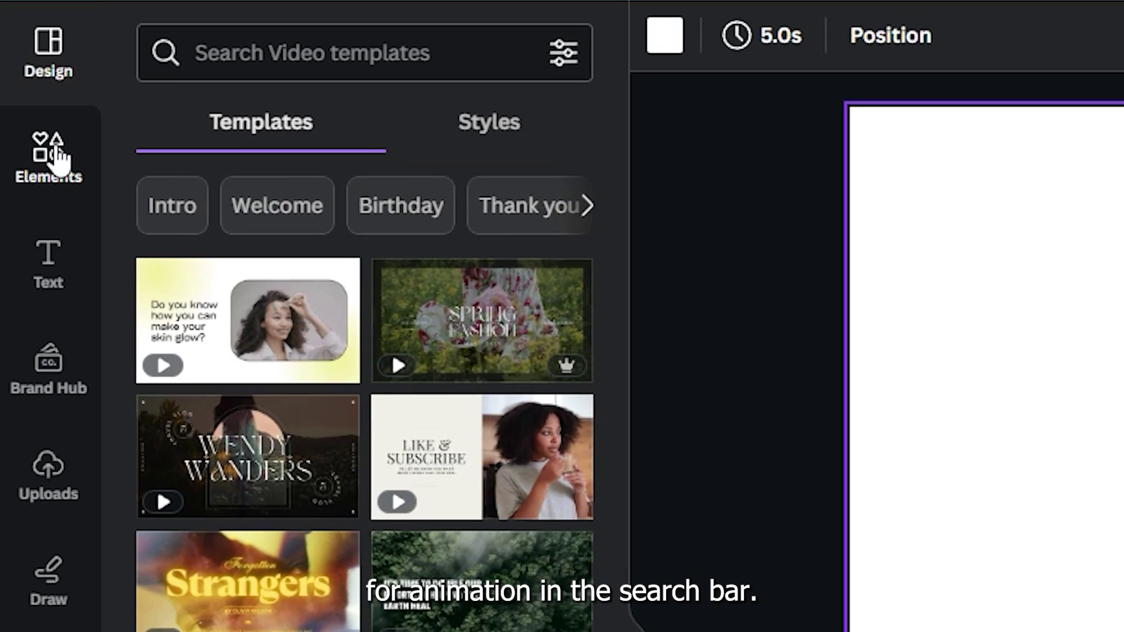
# Switch to the blank Canva video design and search its elements for "animation"
pyautogui.click(58, 157)
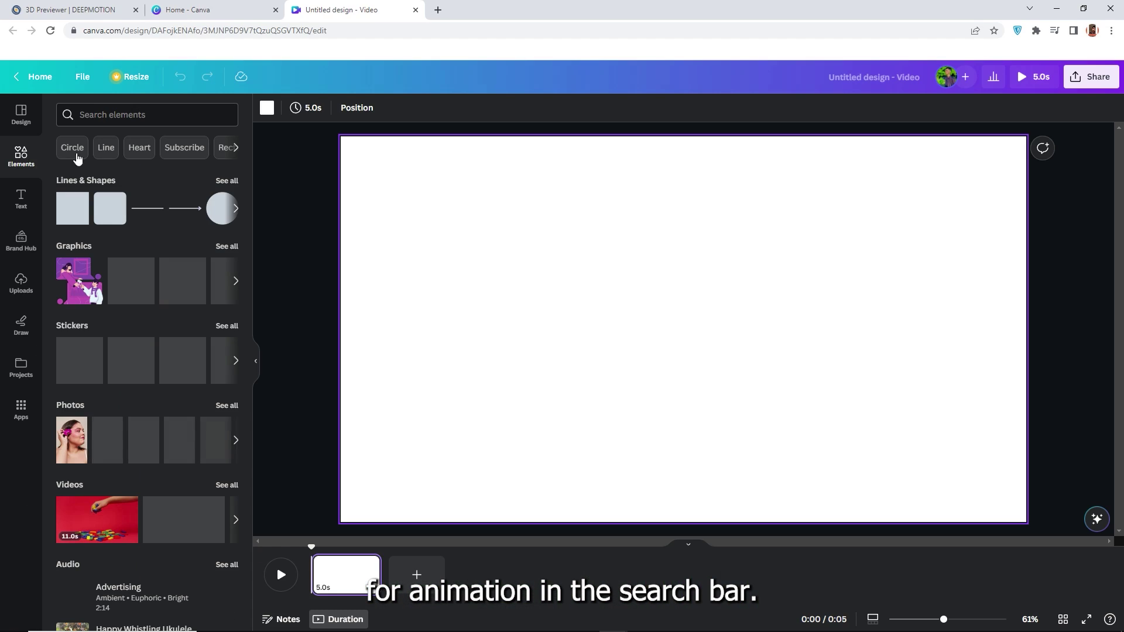
pyautogui.click(165, 117)
pyautogui.write('ani')
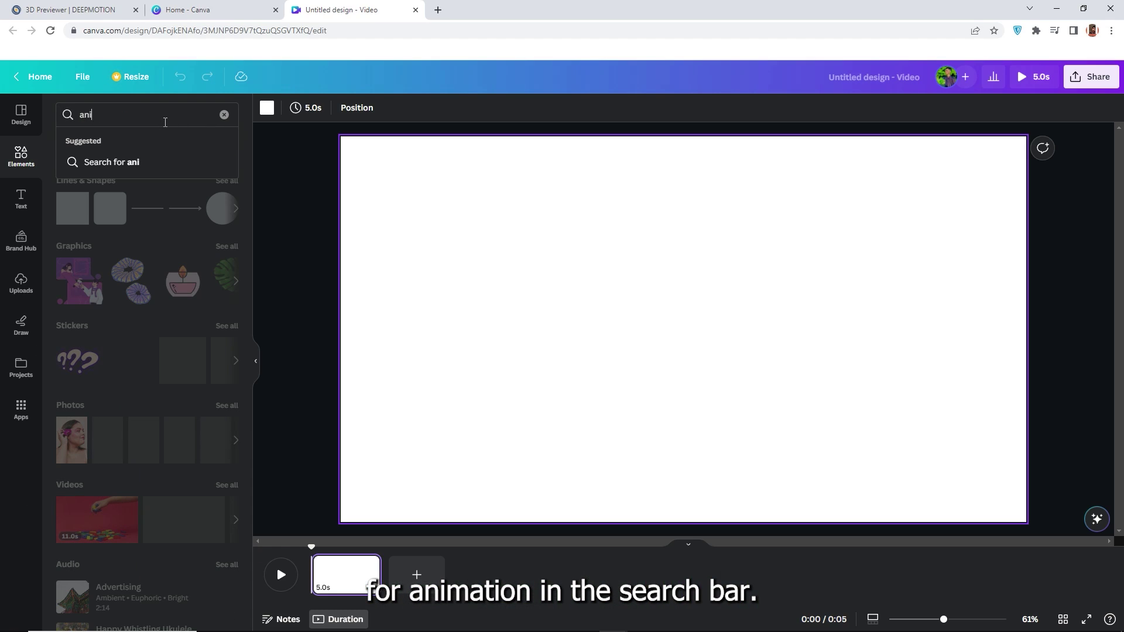
pyautogui.write('mation')
pyautogui.press('Return')
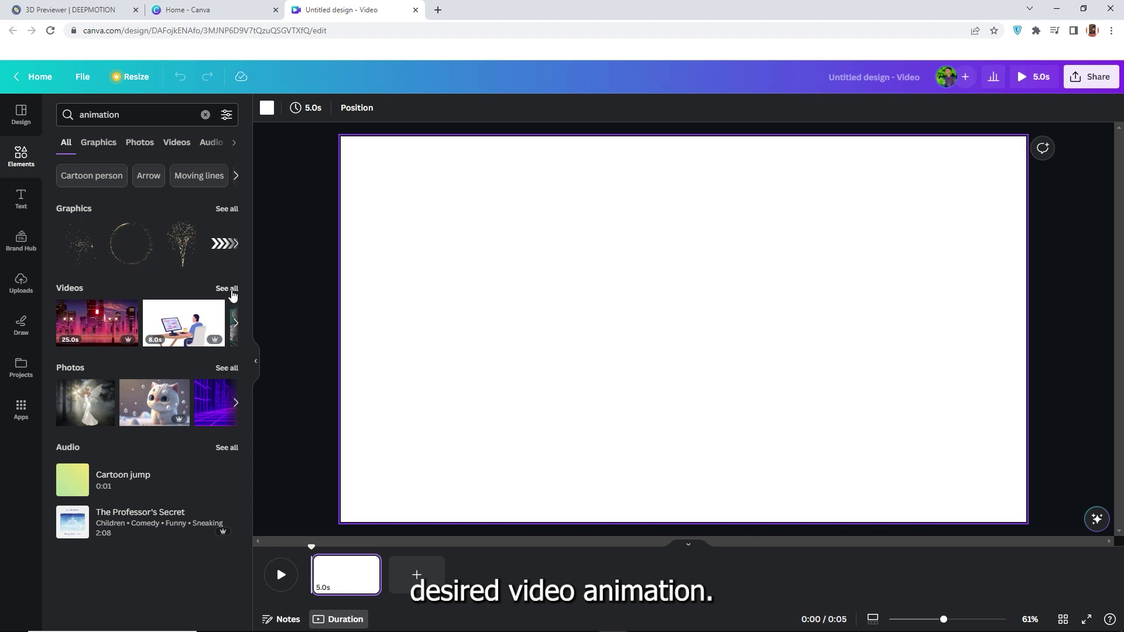
# Browse all the video results and add the 25-second pink night-city skyline video to the page
pyautogui.click(227, 289)
pyautogui.scroll(-3, 185, 475)
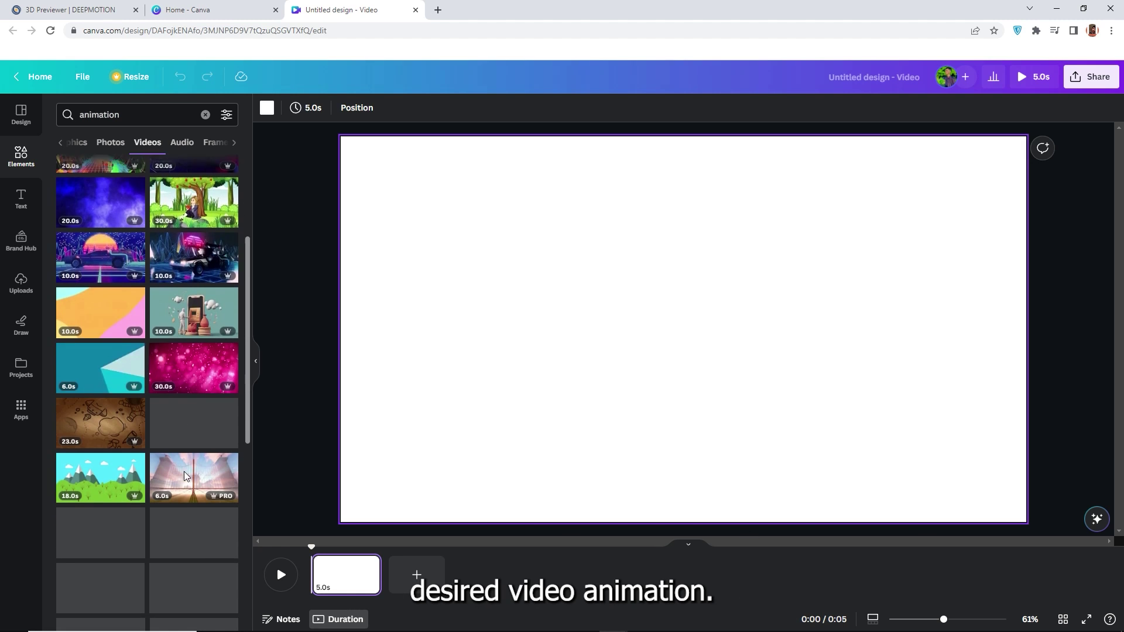
pyautogui.scroll(-4, 184, 474)
pyautogui.scroll(7, 182, 472)
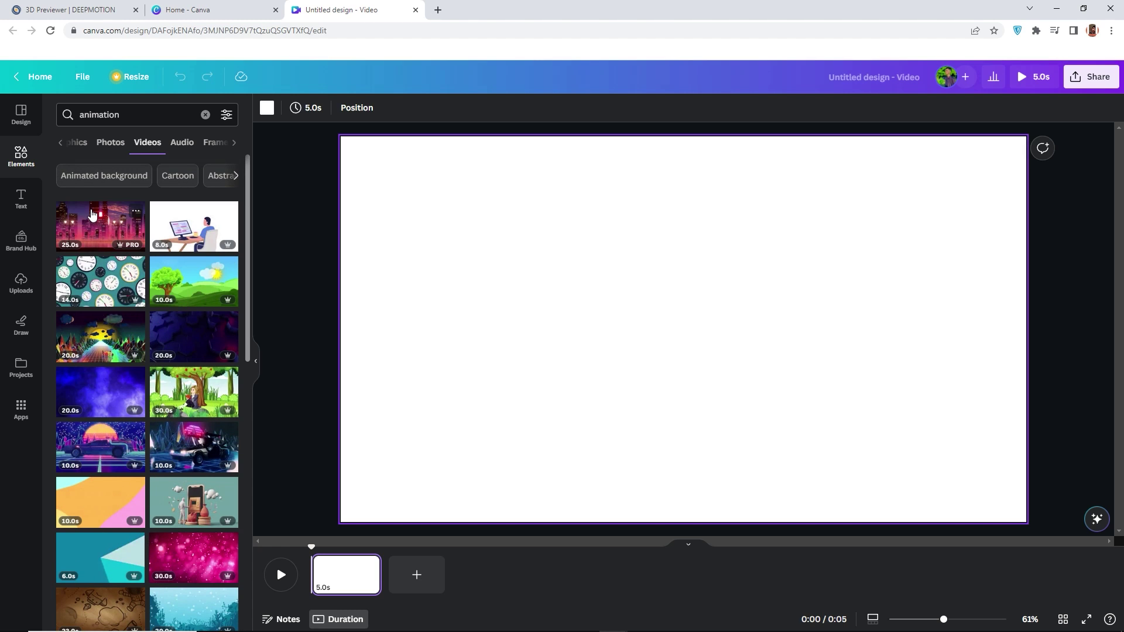
pyautogui.click(96, 226)
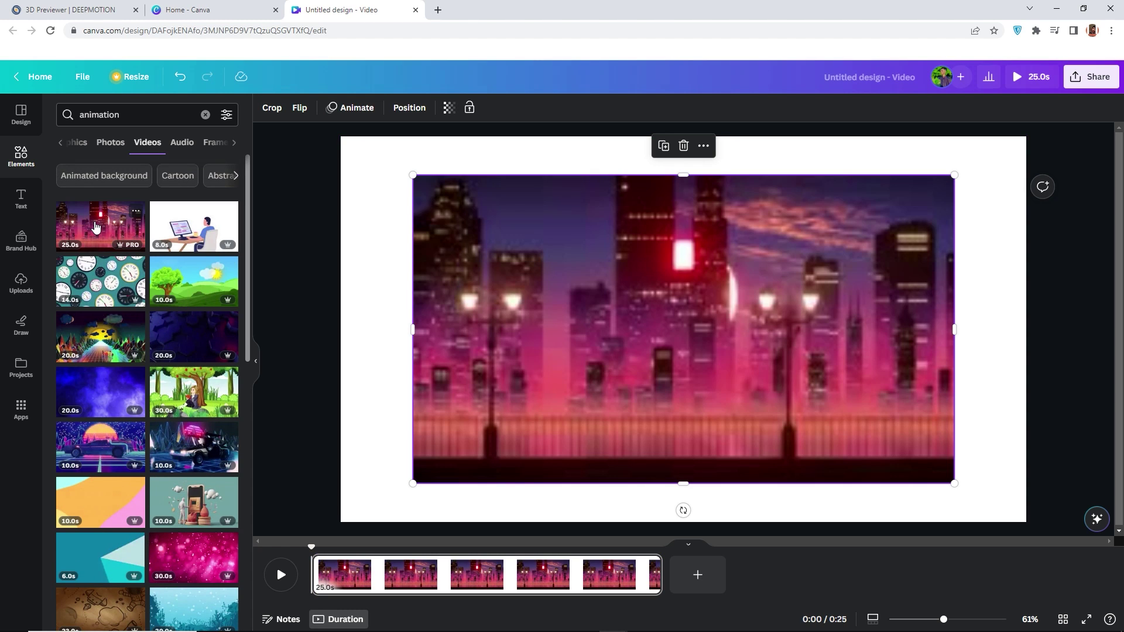
# Set the city skyline video as the page background and begin downloading the design
pyautogui.moveTo(765, 369)
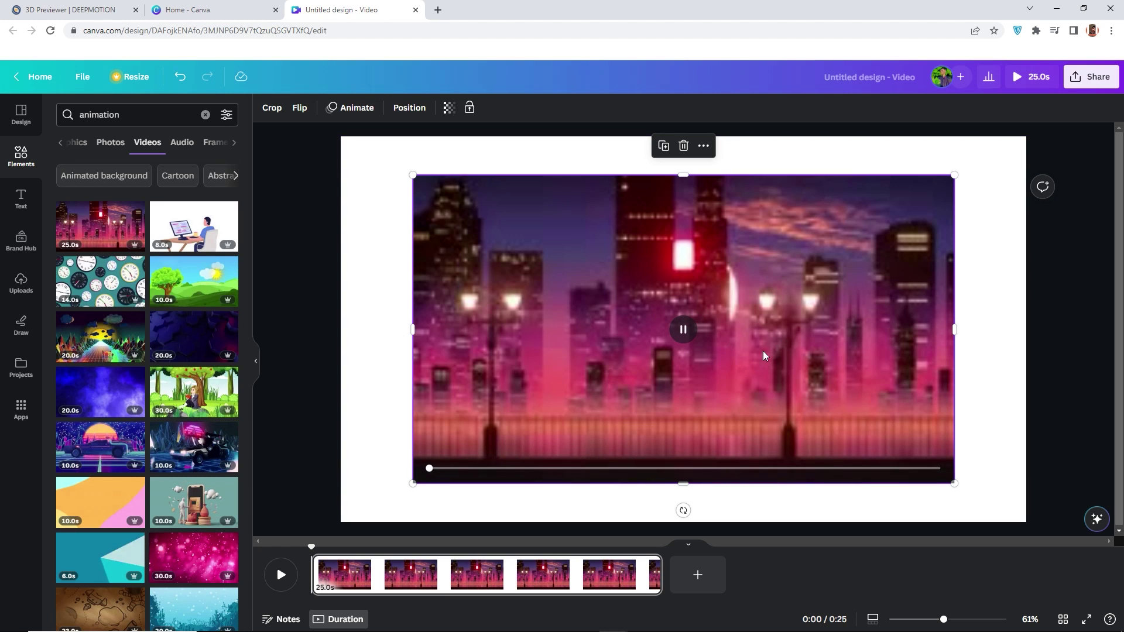
pyautogui.rightClick(862, 359)
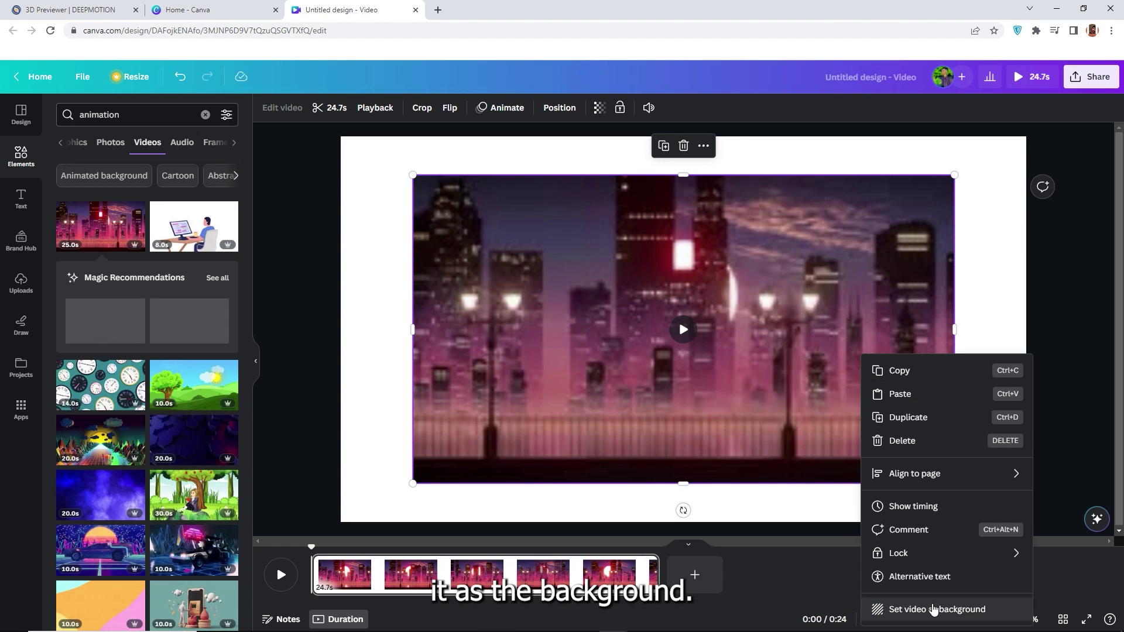
pyautogui.click(934, 609)
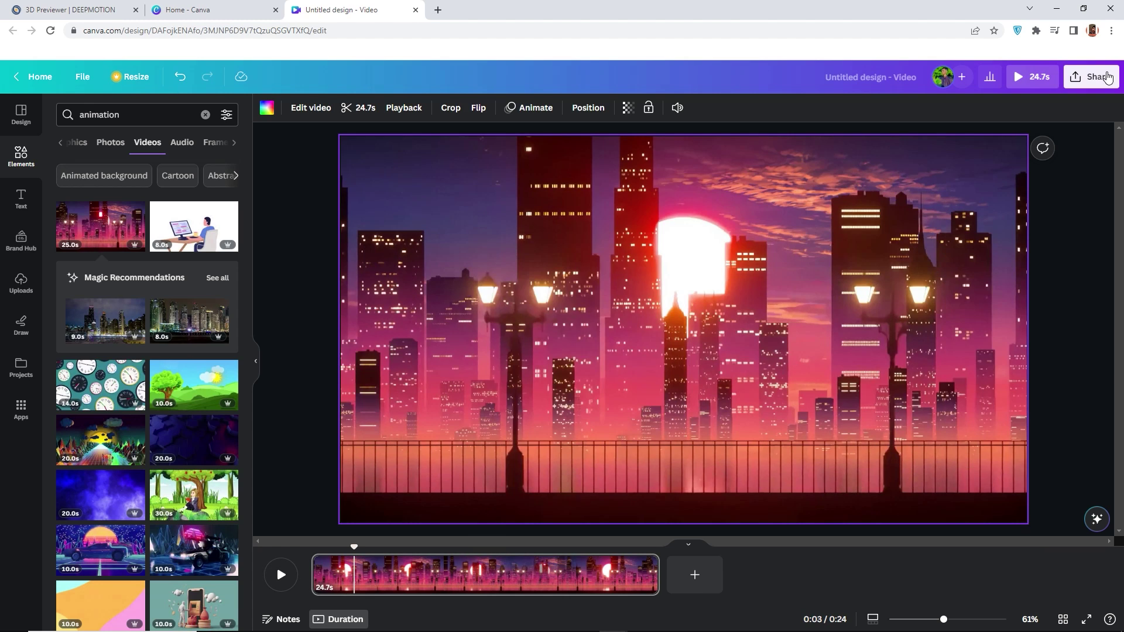
pyautogui.click(1093, 76)
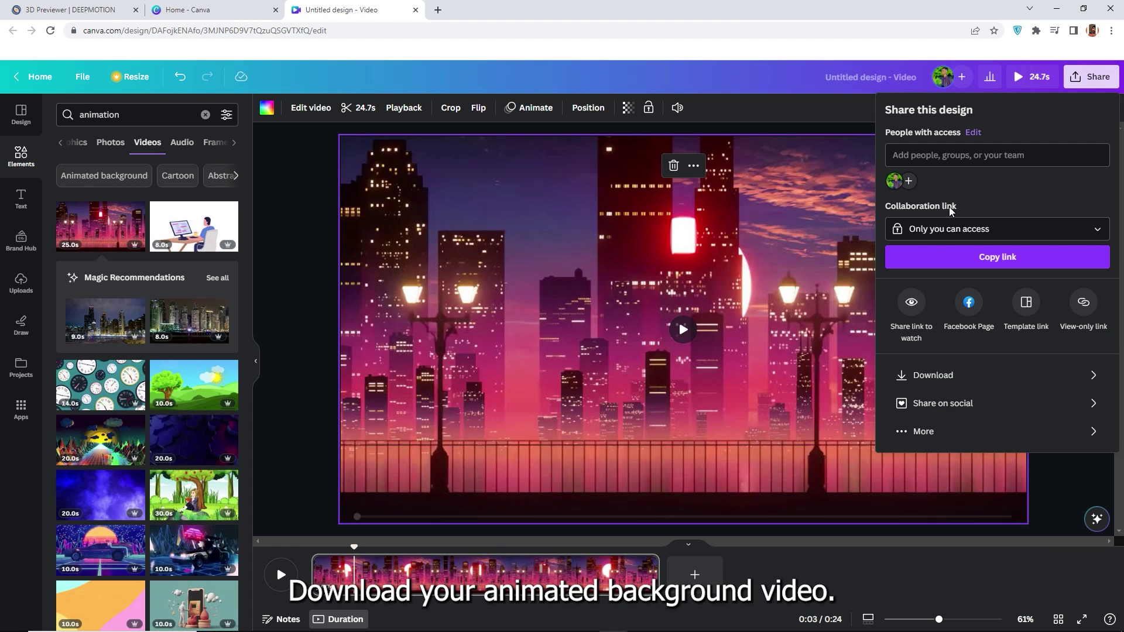
pyautogui.click(923, 375)
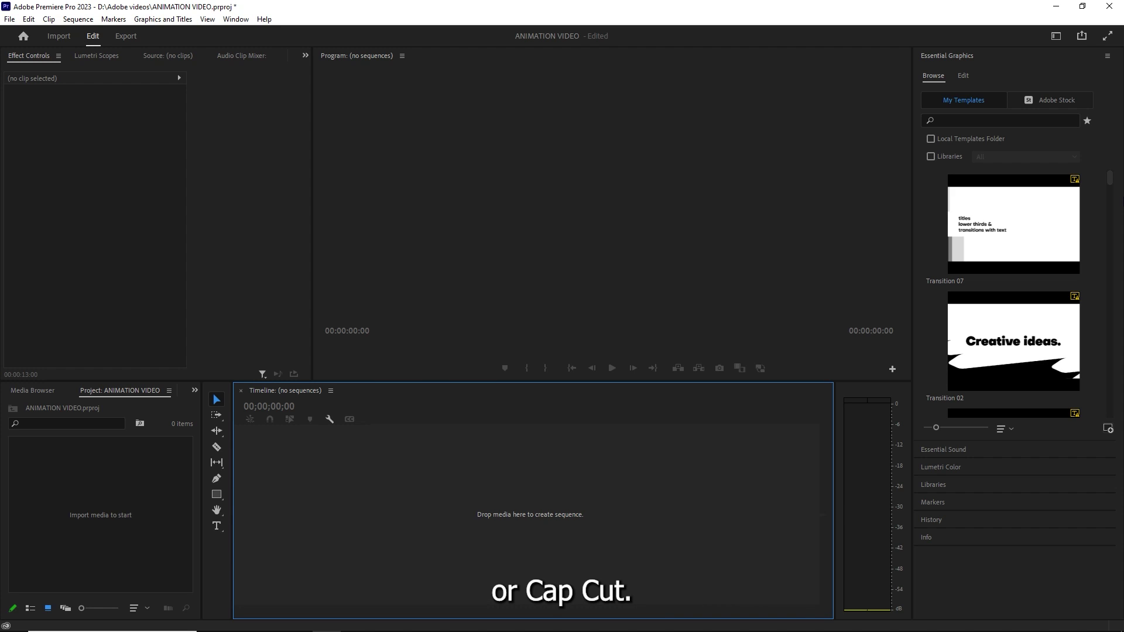
# Switch to Premiere Pro and import the green-screen running)_customModel MP4 and Untitled design.mp4 from the Desktop
pyautogui.doubleClick(103, 481)
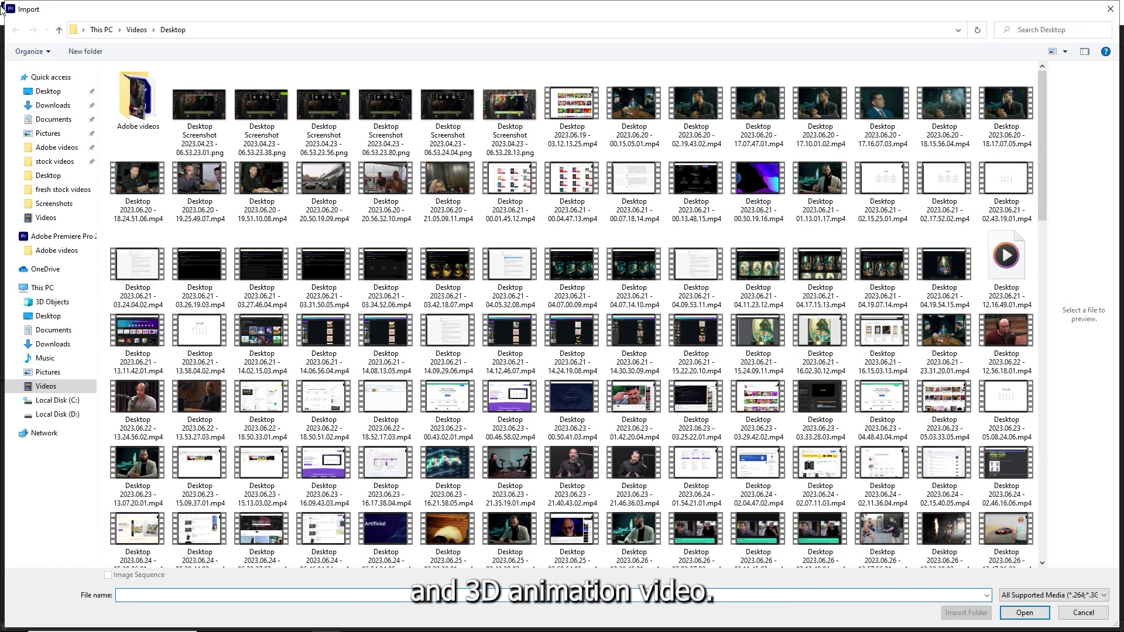
pyautogui.click(50, 91)
pyautogui.doubleClick(872, 182)
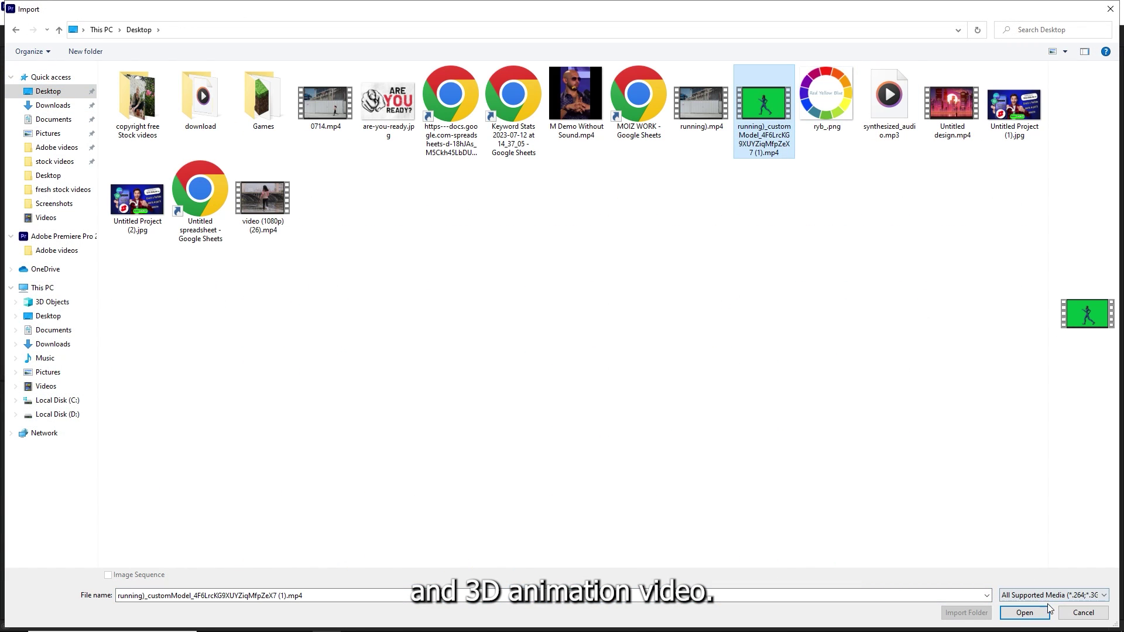
pyautogui.doubleClick(146, 507)
pyautogui.click(949, 101)
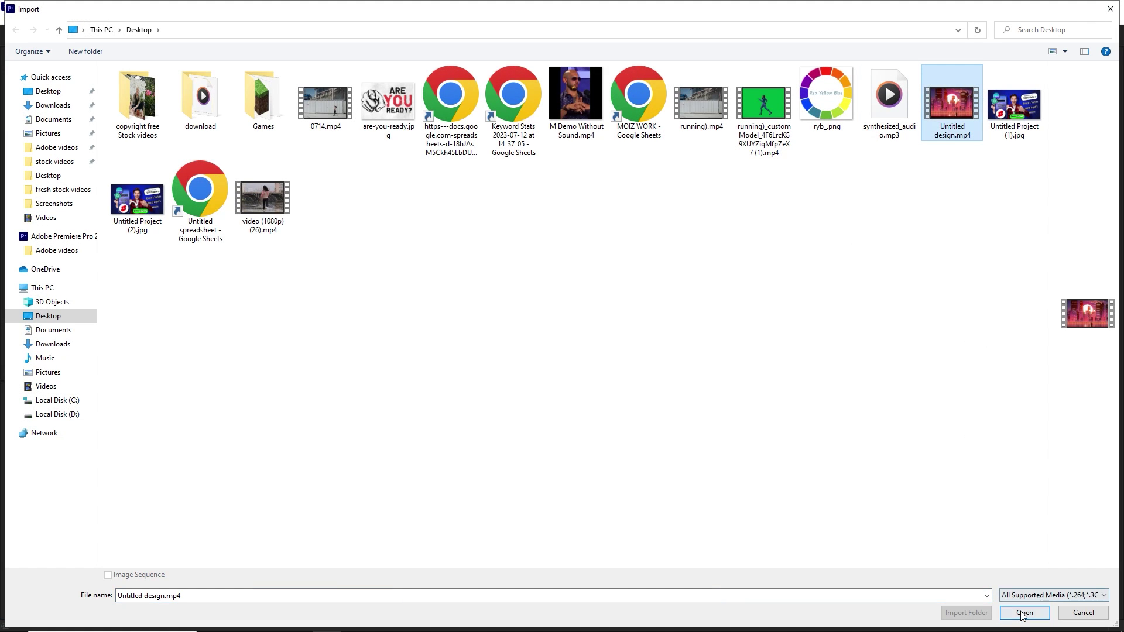
pyautogui.click(1024, 614)
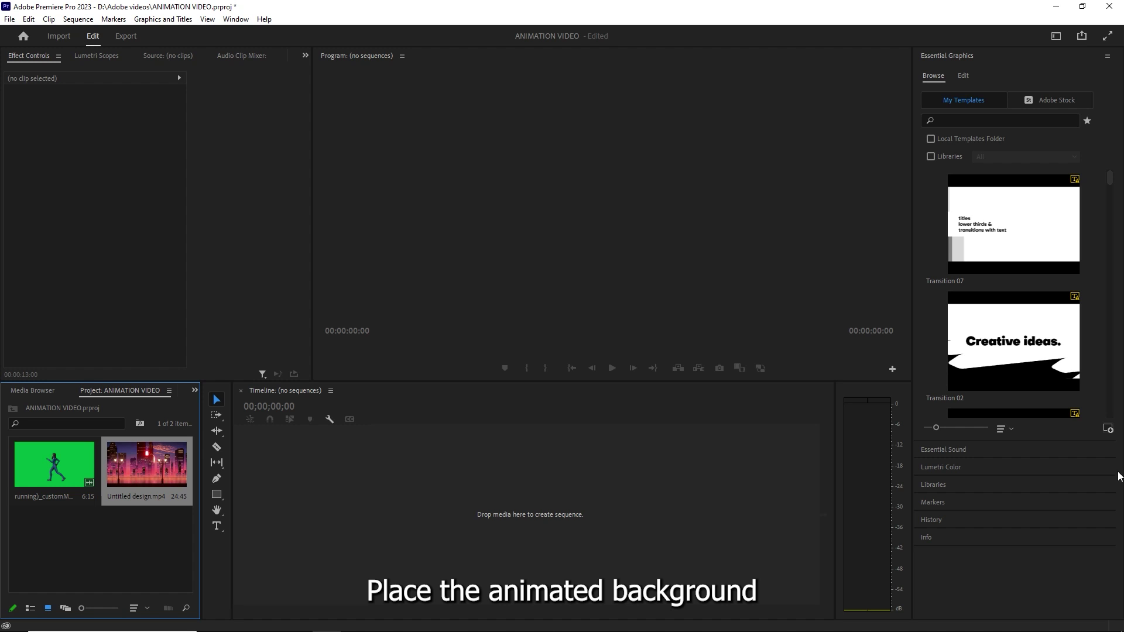
# Place Untitled design.mp4 on V1 and the running clip on V2 at the sequence start, deleting the running clip's audio
pyautogui.moveTo(134, 463); pyautogui.dragTo(268, 490)
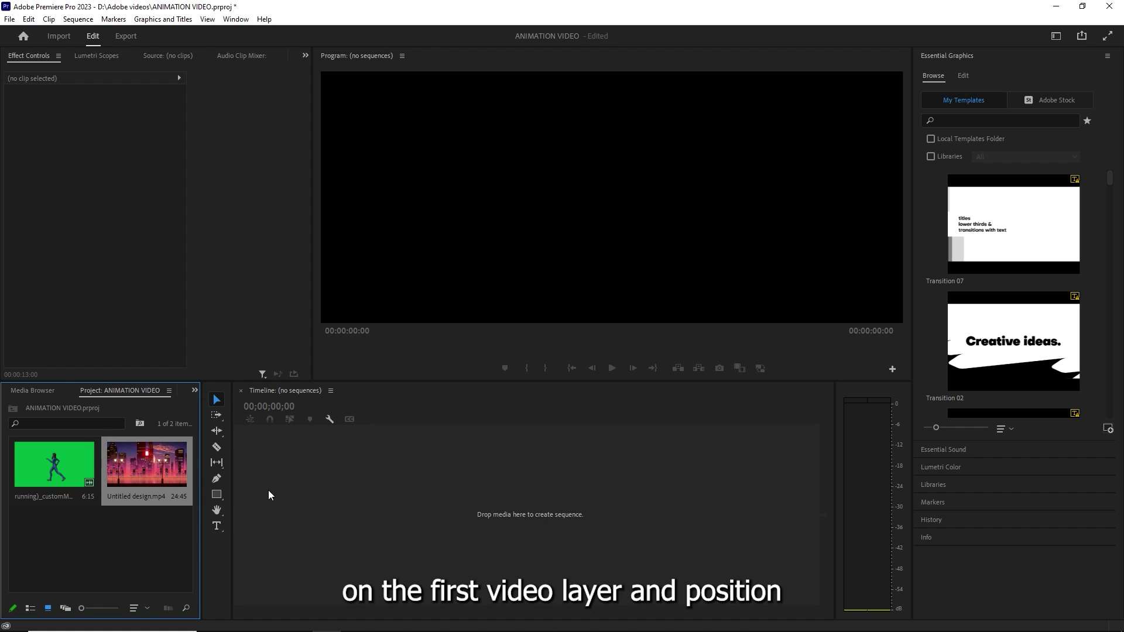
pyautogui.moveTo(74, 465); pyautogui.dragTo(380, 497)
pyautogui.keyDown('alt'); pyautogui.click(397, 556); pyautogui.keyUp('alt')
pyautogui.press('Delete')
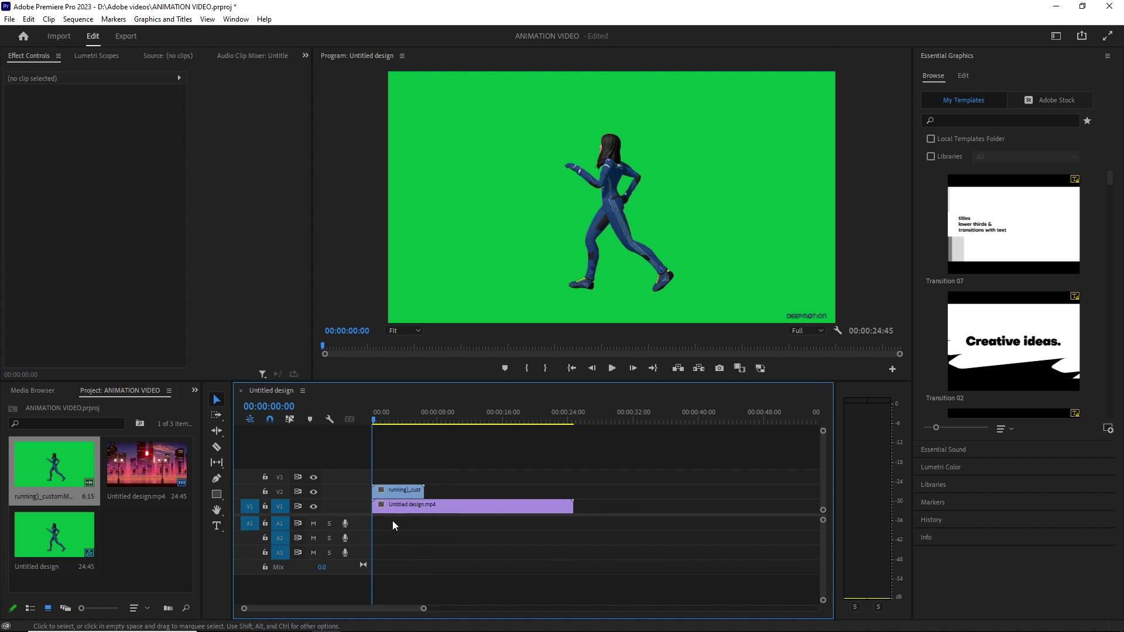
# Find the Color Key effect and apply it to the running clip on V2
pyautogui.click(398, 490)
pyautogui.hotkey('shift', '7')
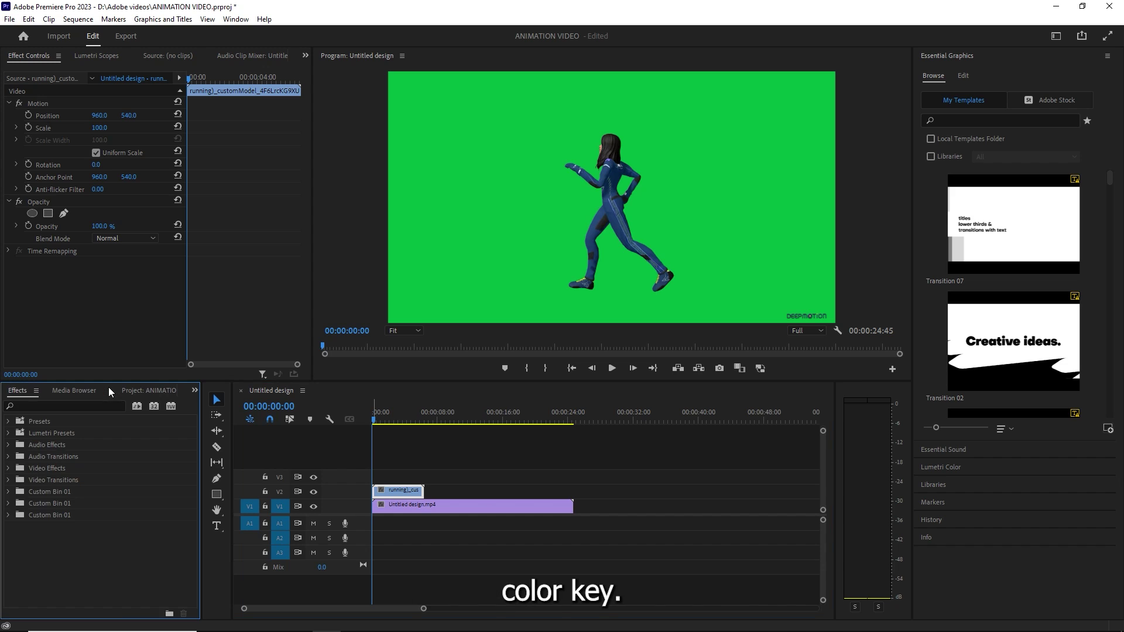
pyautogui.click(65, 406)
pyautogui.write('COLOR KEY')
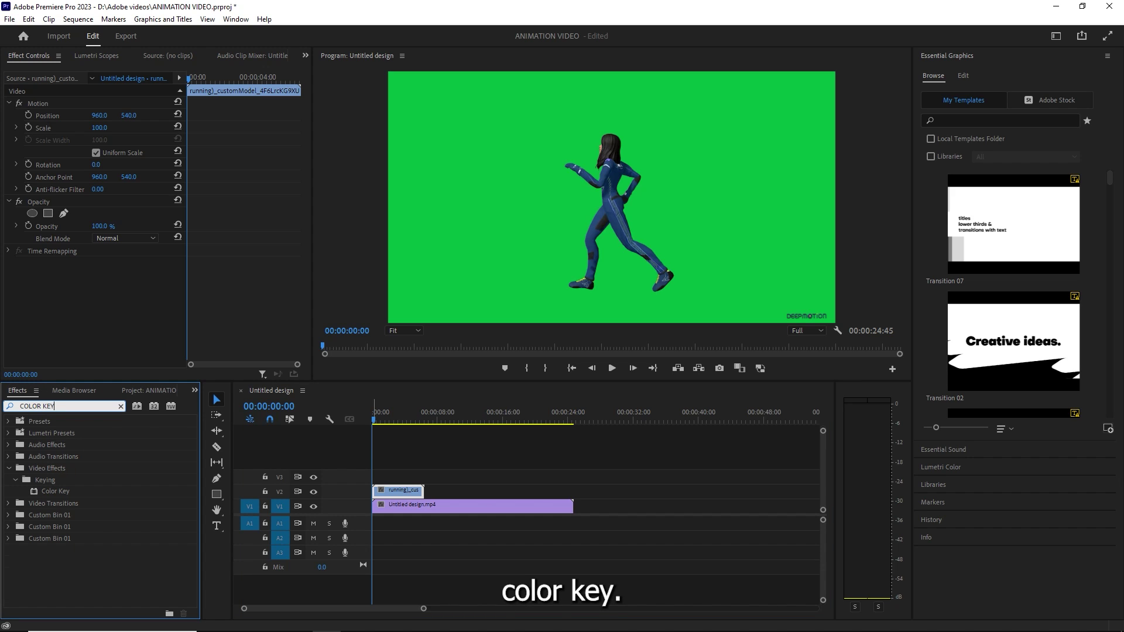
pyautogui.moveTo(44, 494); pyautogui.dragTo(140, 499)
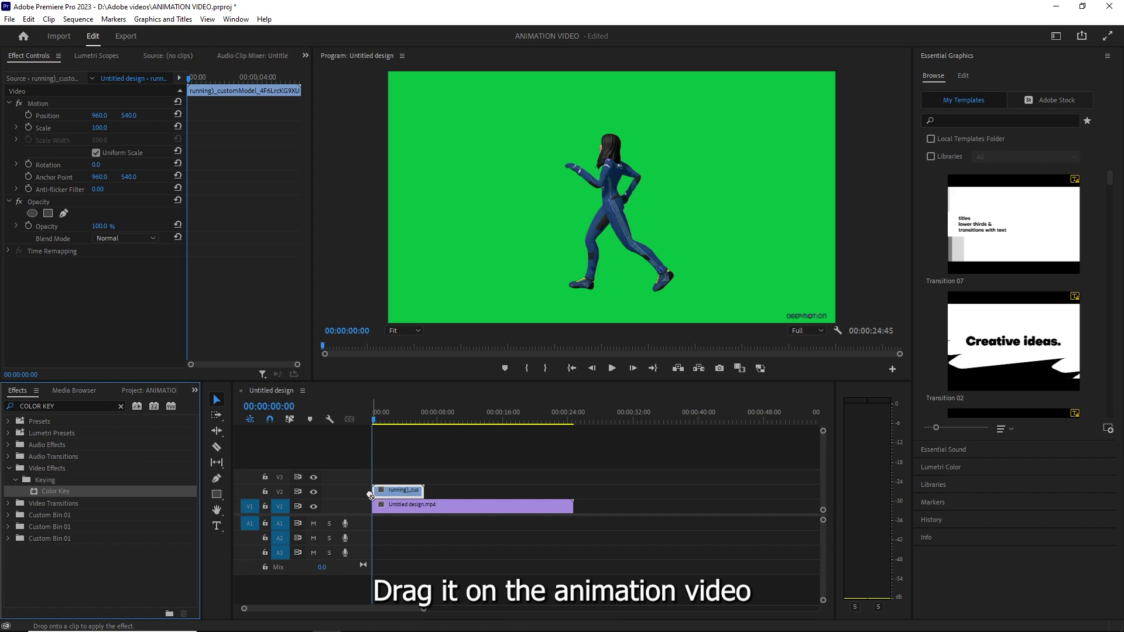
pyautogui.moveTo(370, 495); pyautogui.dragTo(393, 490)
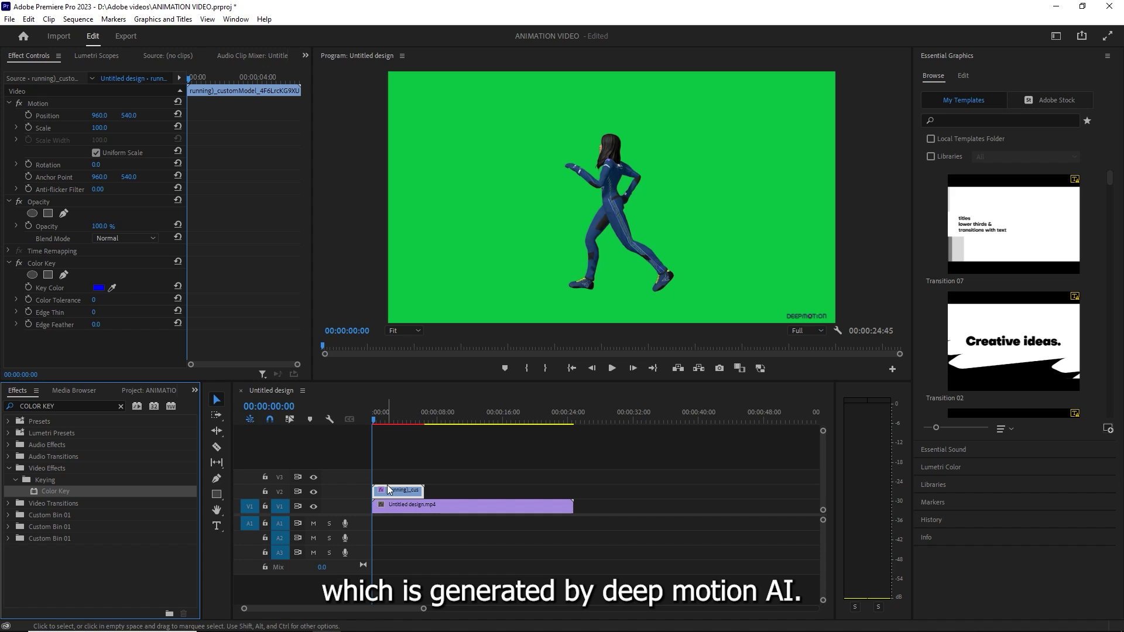
# Sample the clip's green background as the Color Key's key color and raise the color tolerance to remove the green fringe
pyautogui.click(29, 59)
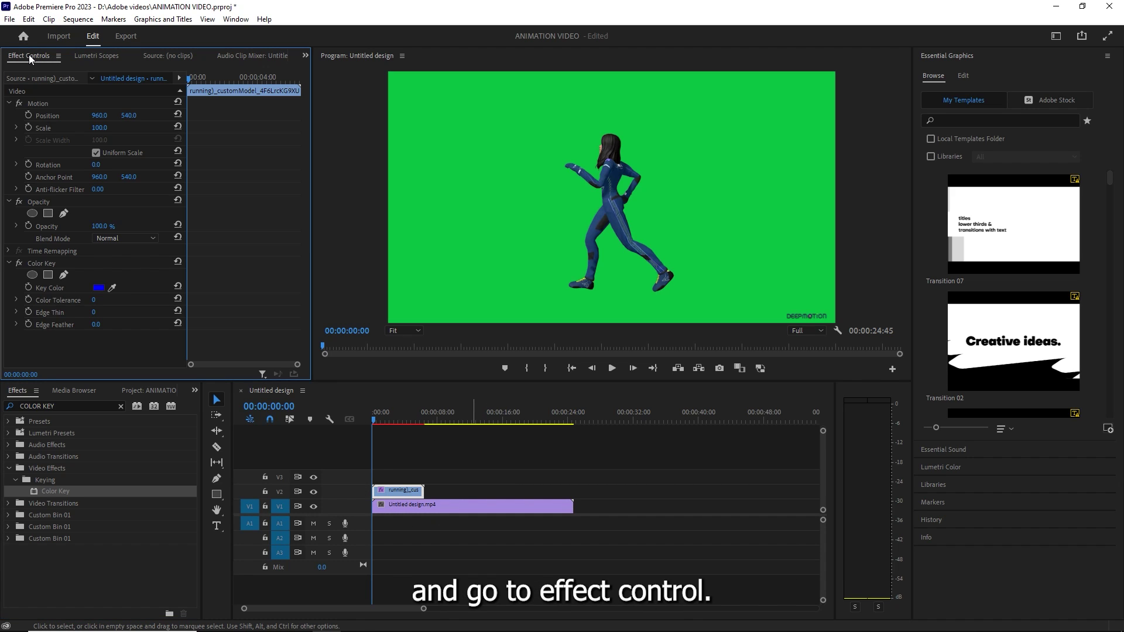
pyautogui.click(113, 289)
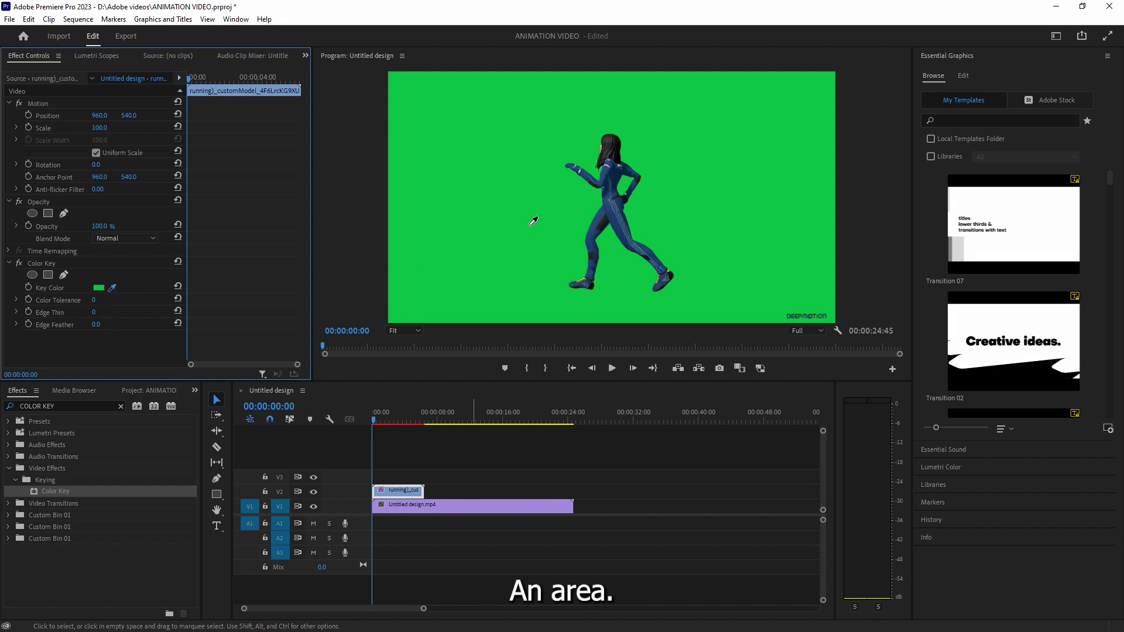
pyautogui.click(521, 250)
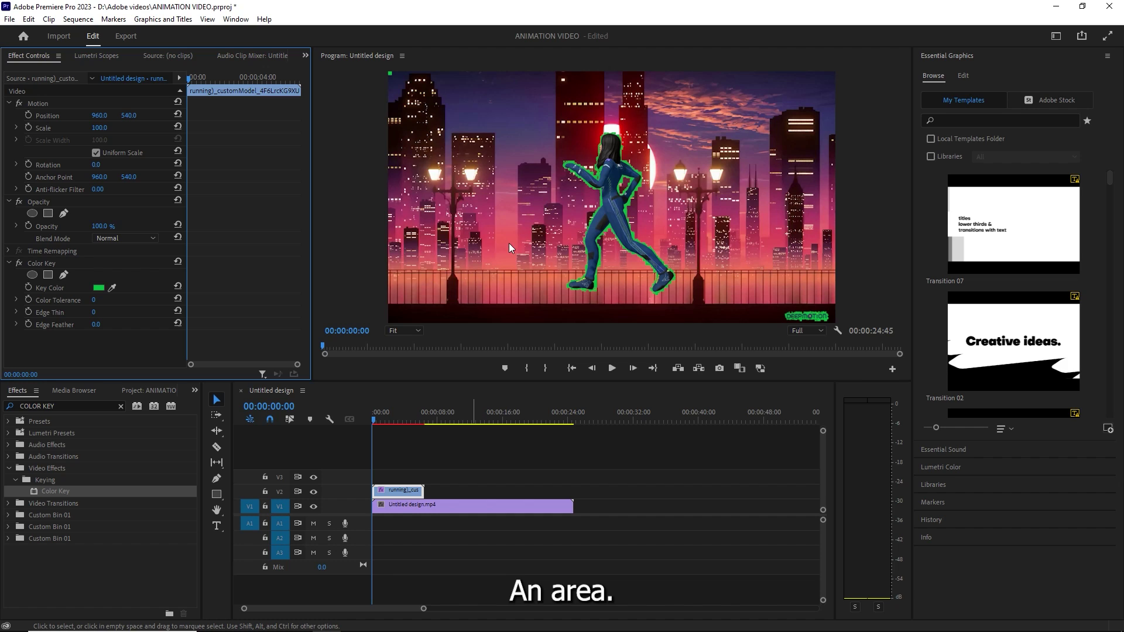
pyautogui.moveTo(97, 301); pyautogui.dragTo(104, 301)
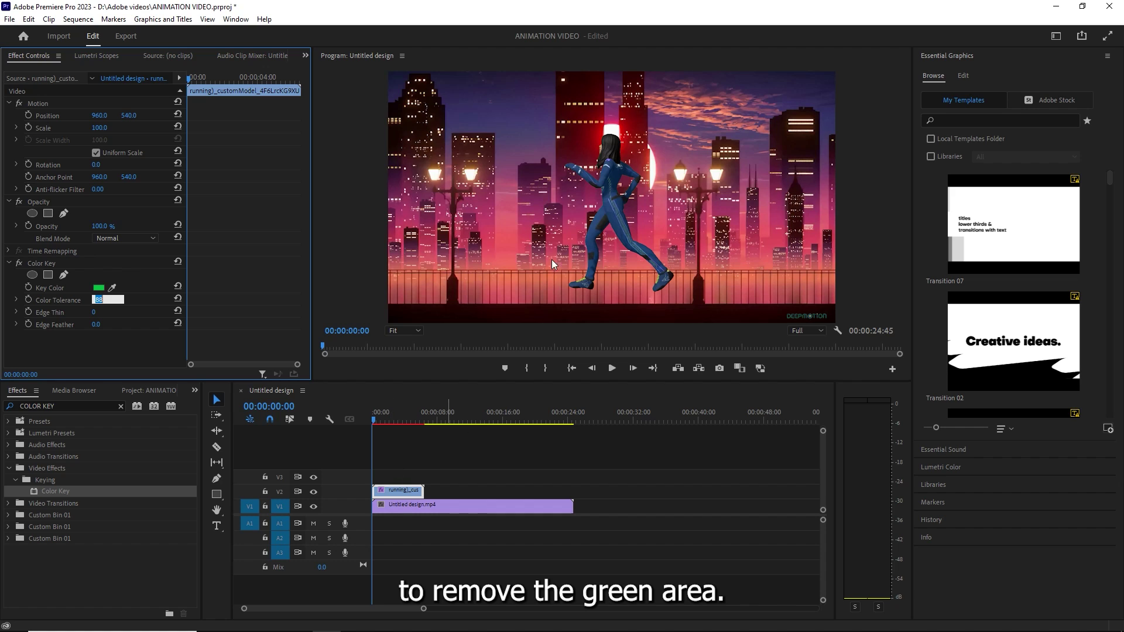
# Reposition and proportionally resize the running avatar clip in the frame so the runner fits in front of the railing
pyautogui.click(621, 239)
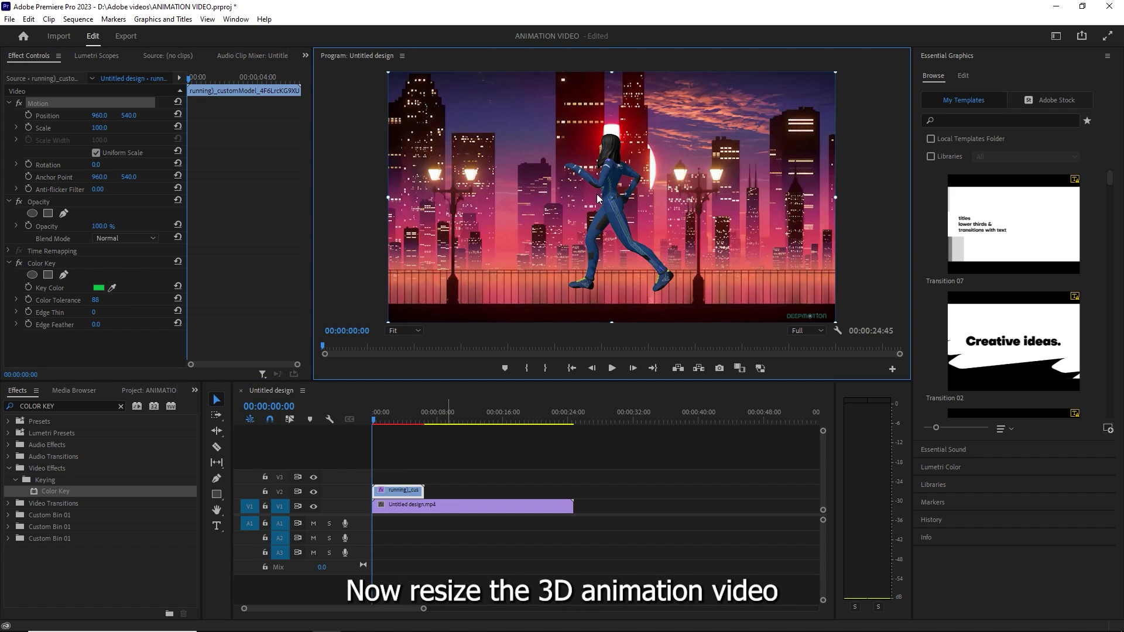
pyautogui.moveTo(598, 199); pyautogui.dragTo(581, 200)
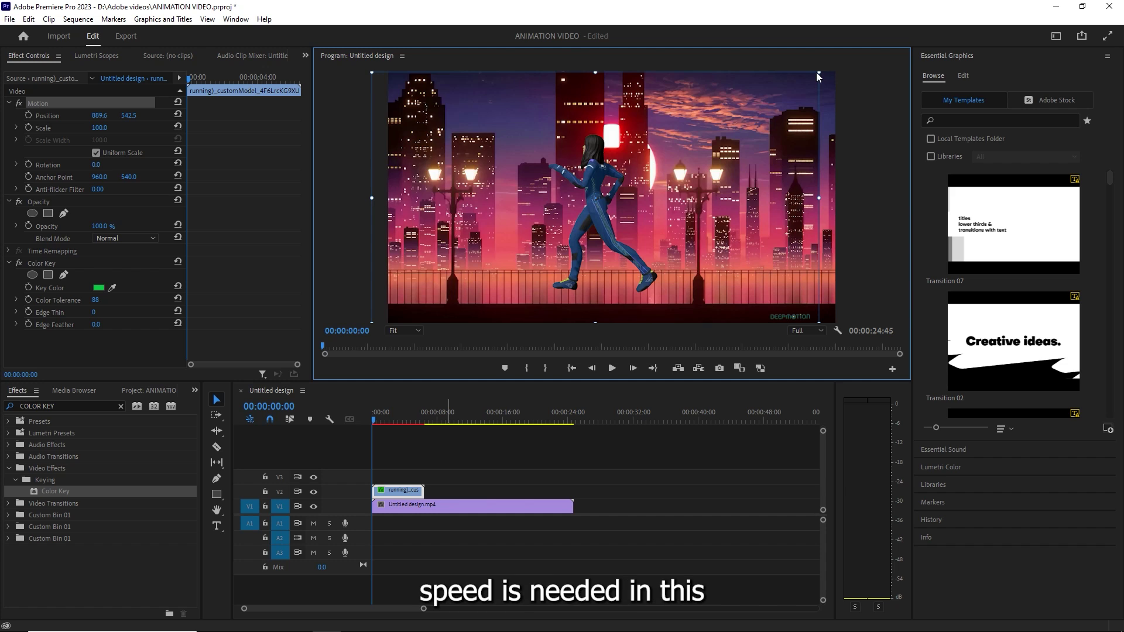
pyautogui.moveTo(817, 74); pyautogui.dragTo(780, 94)
pyautogui.moveTo(647, 201); pyautogui.dragTo(652, 219)
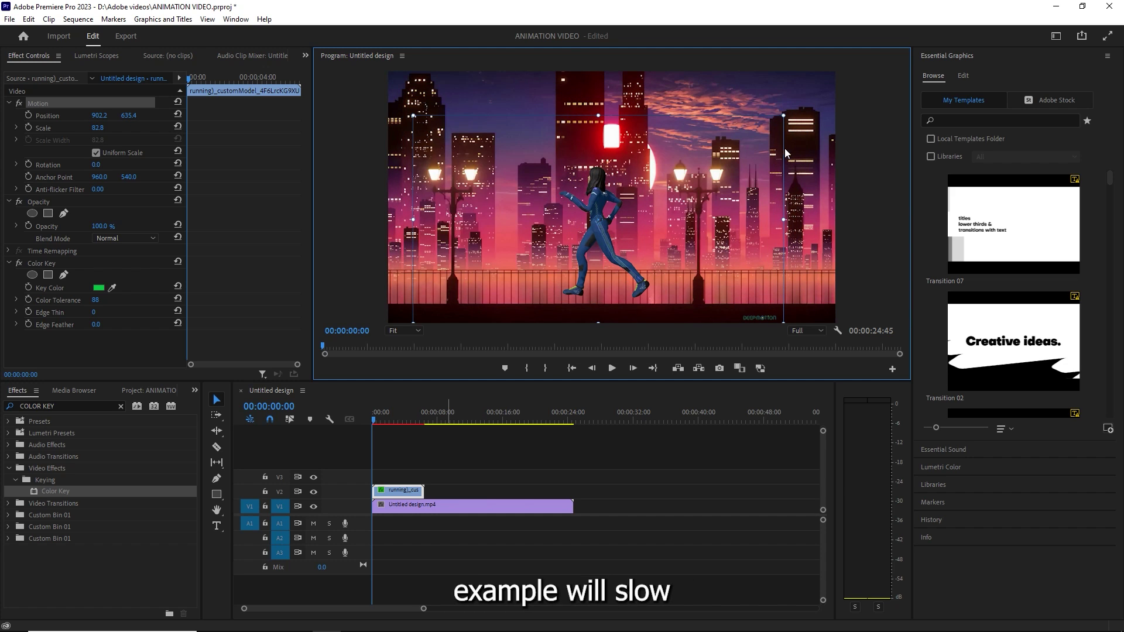
pyautogui.moveTo(784, 115); pyautogui.dragTo(834, 91)
# Adjust the playback speed of the background clip Untitled design.mp4 on V1 using Speed/Duration
pyautogui.click(372, 419)
pyautogui.moveTo(372, 419)
pyautogui.mouseDown()
pyautogui.moveTo(389, 419)
pyautogui.moveTo(373, 419)
pyautogui.mouseUp()
pyautogui.click(448, 512)
pyautogui.rightClick(450, 506)
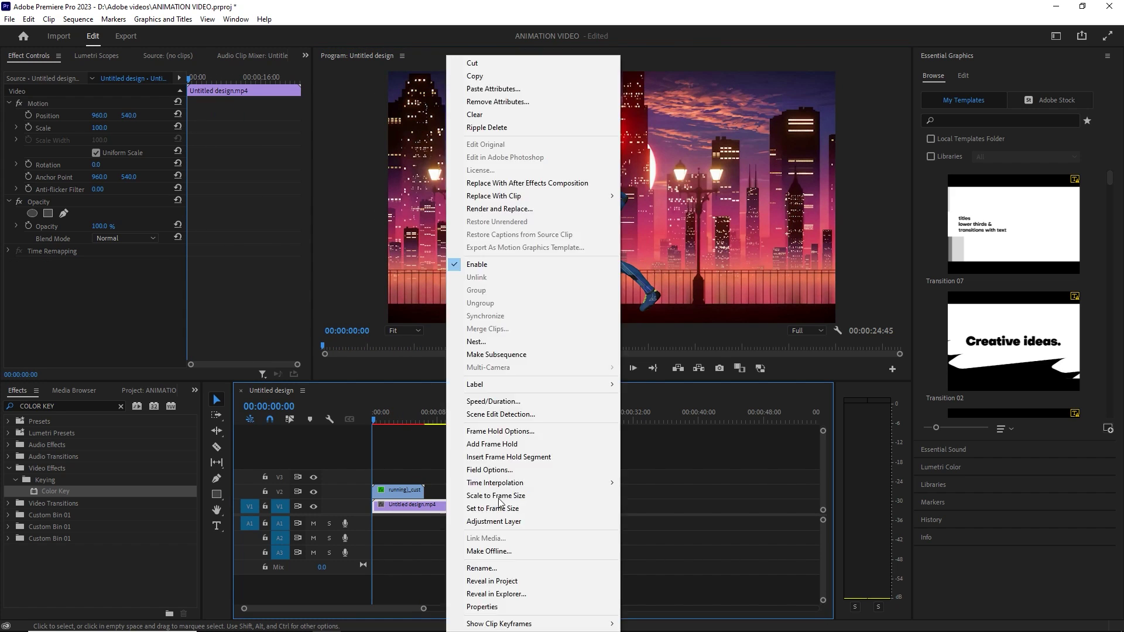
pyautogui.click(515, 404)
pyautogui.press('Return')
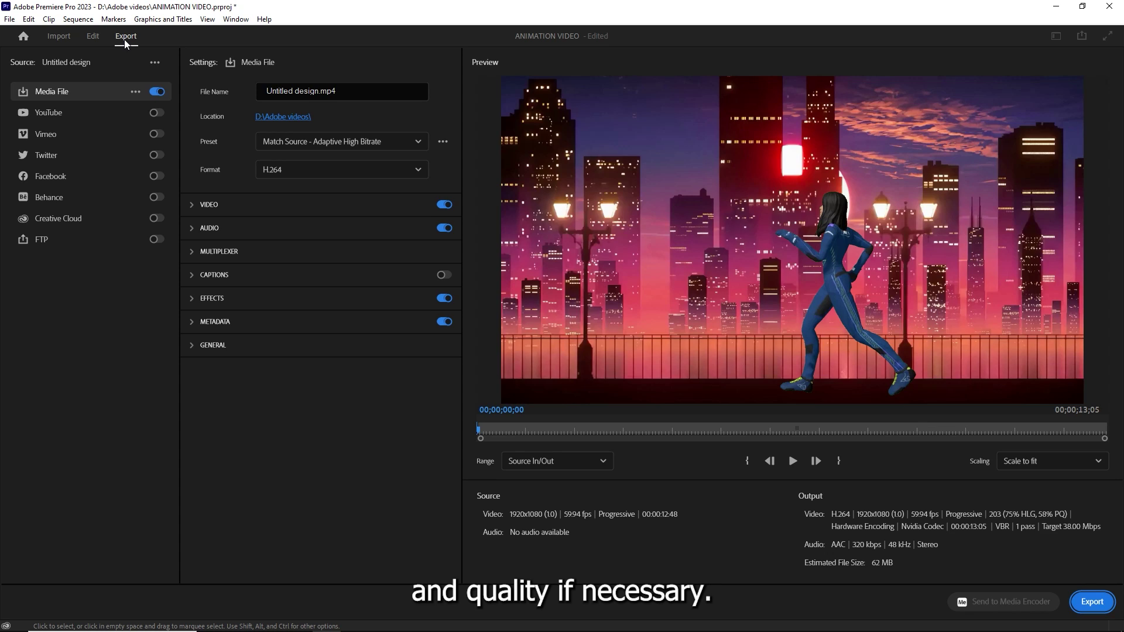
# Name the export file RUNNING and start exporting the sequence as H.264
pyautogui.click(302, 97)
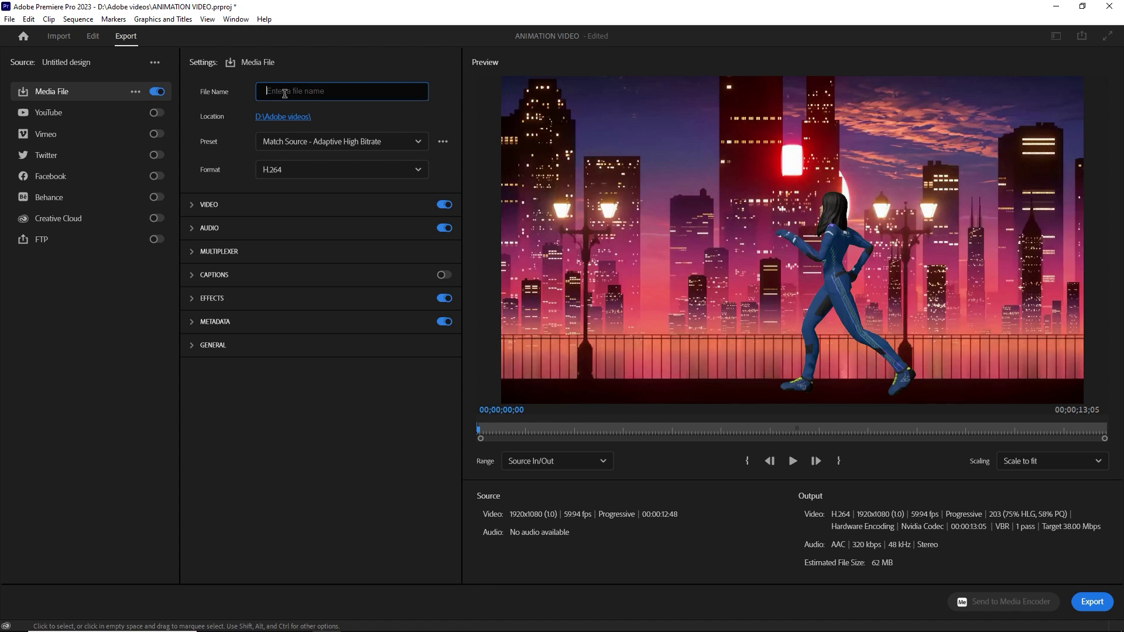
pyautogui.write('G')
pyautogui.press('Return')
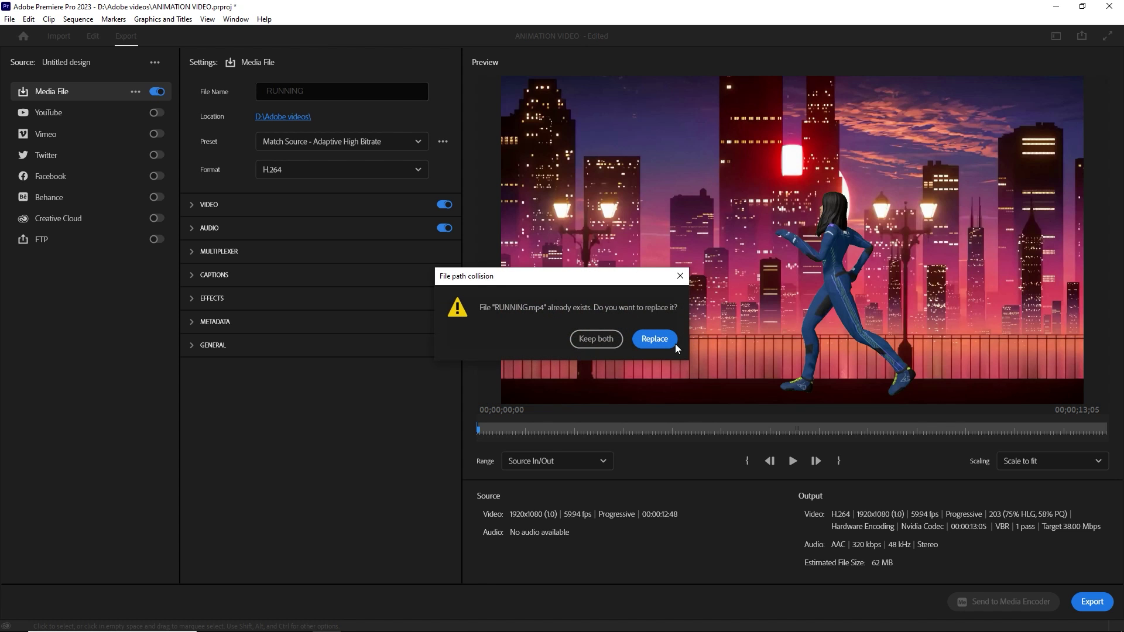